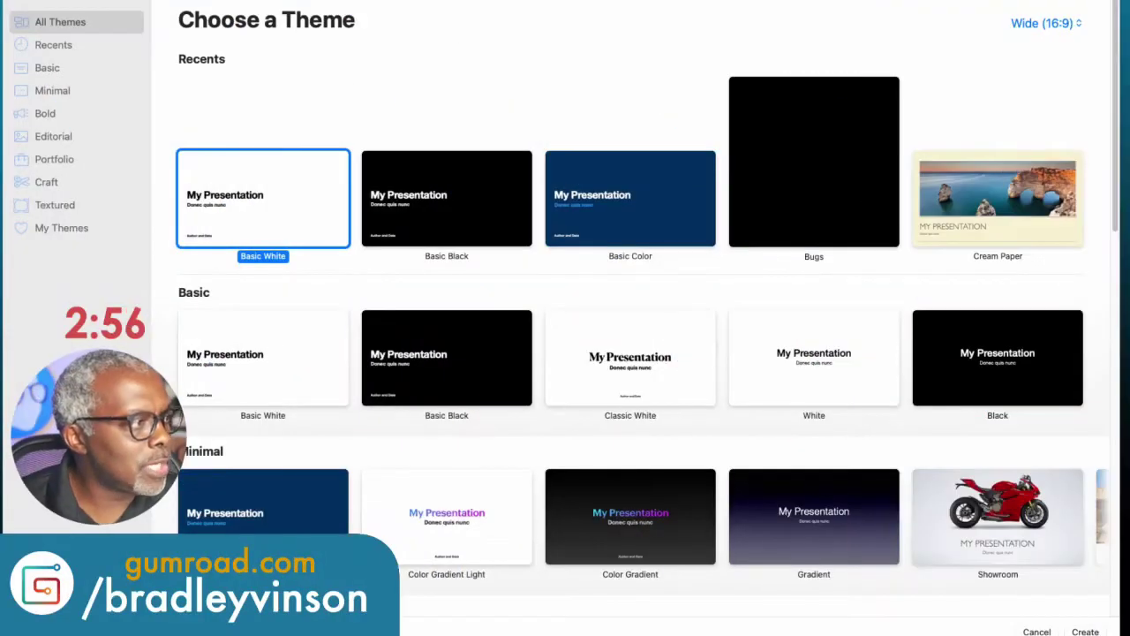
Create a new Basic White presentation and delete all placeholder text boxes from the slide
double_click(248, 201)
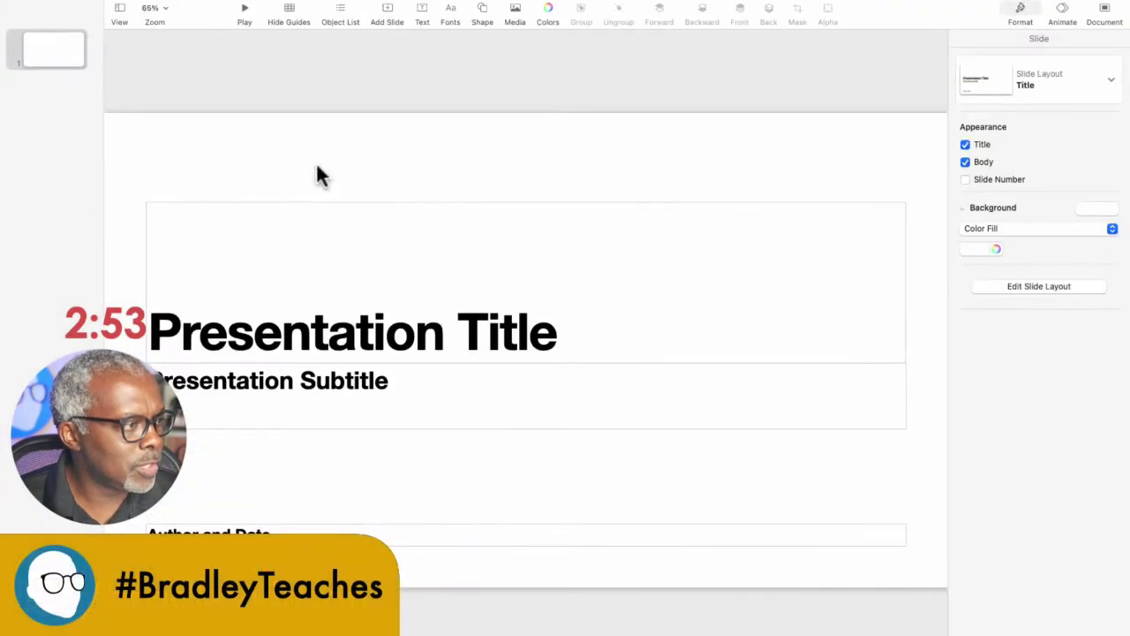
drag(318, 168, 549, 574)
key(Delete)
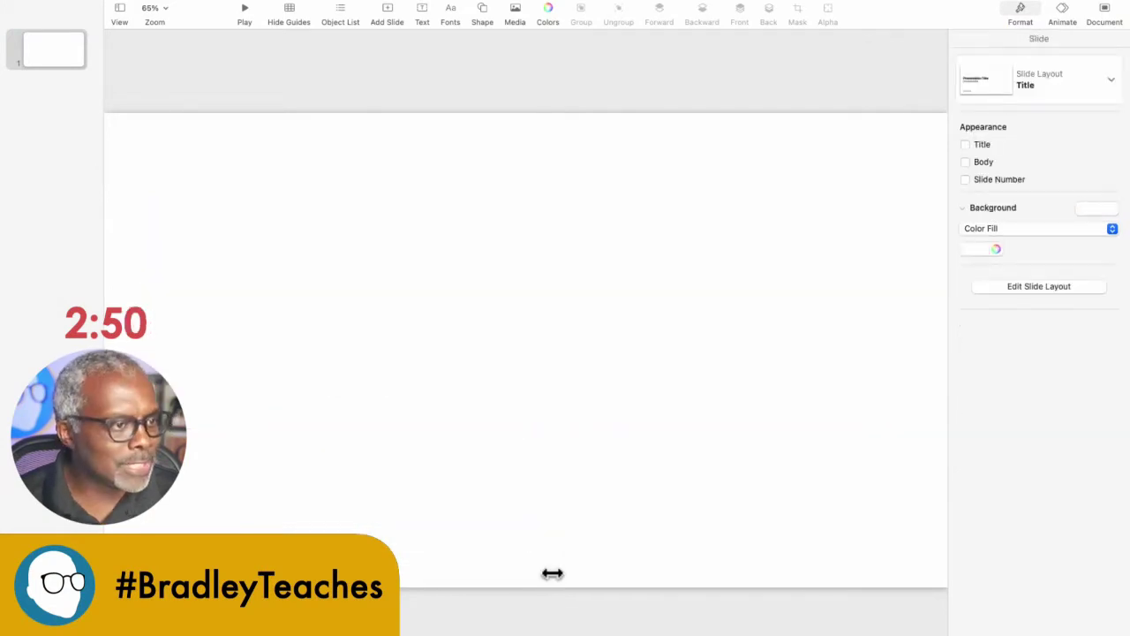
Set the slide background to No Fill so it shows black, and zoom to 50%
click(983, 228)
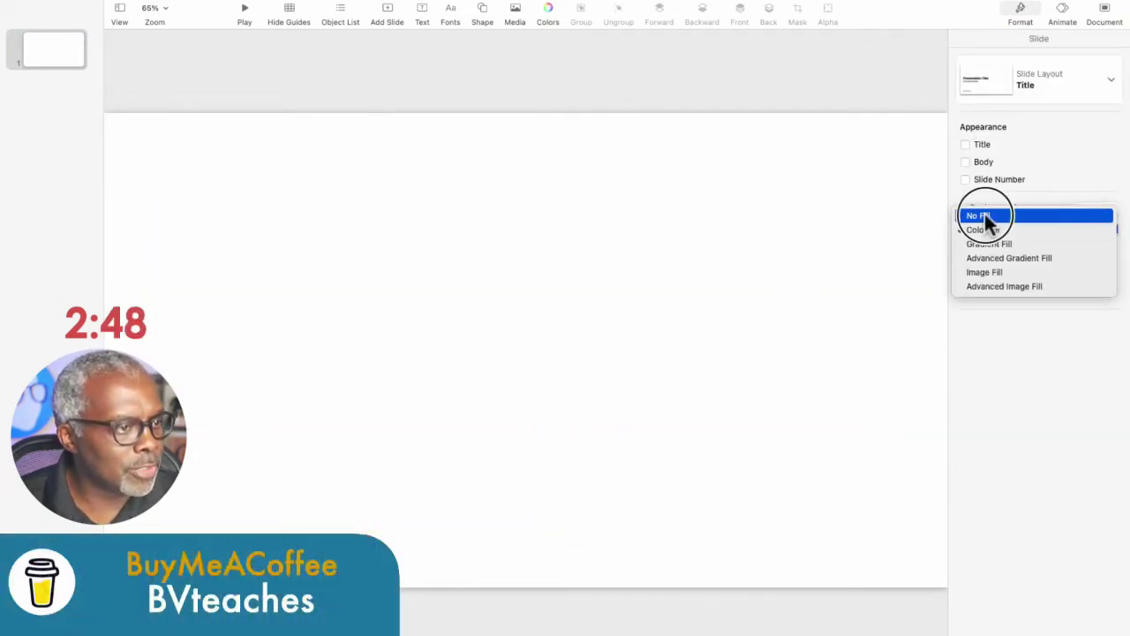
click(982, 214)
click(148, 12)
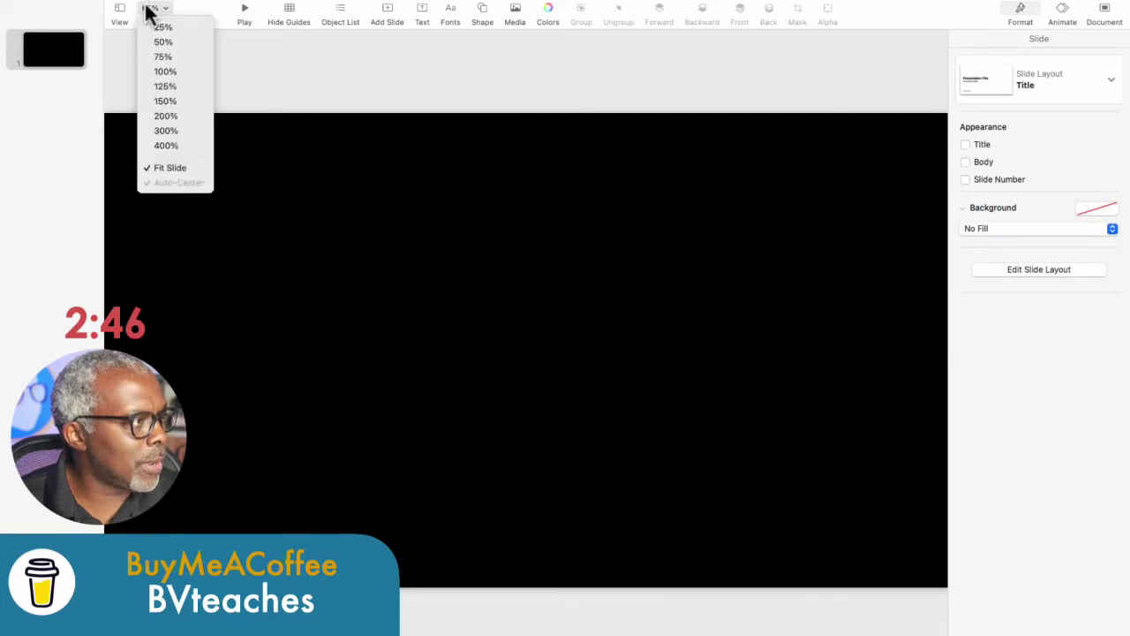
click(162, 42)
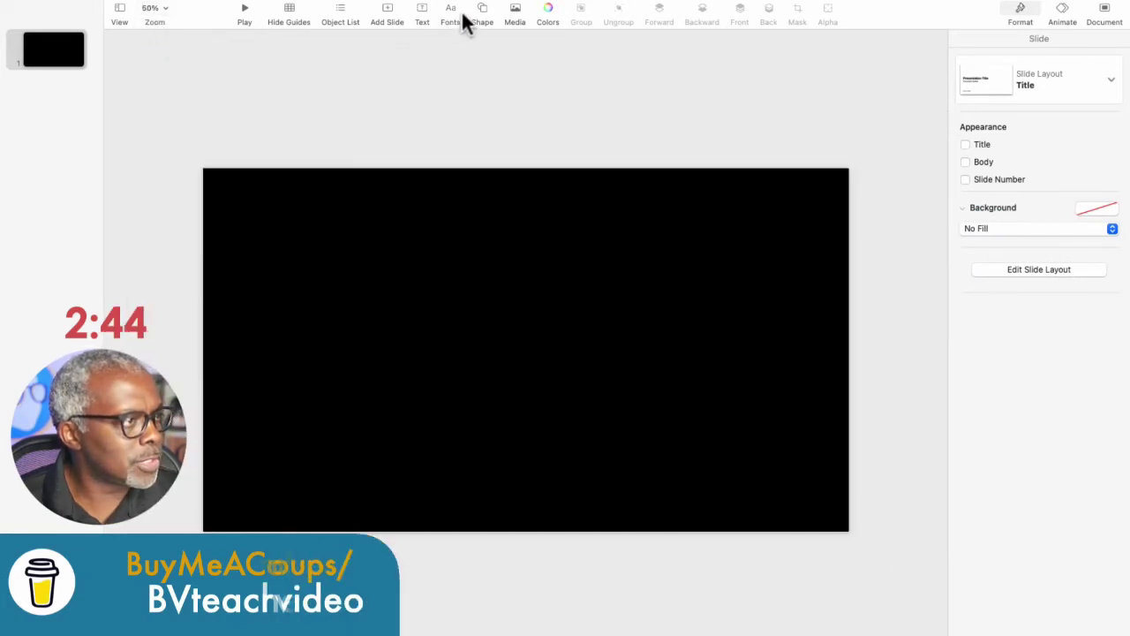
Add a blue-styled square and stretch it over the slide's right side, bleeding past the top, right and bottom edges
click(481, 12)
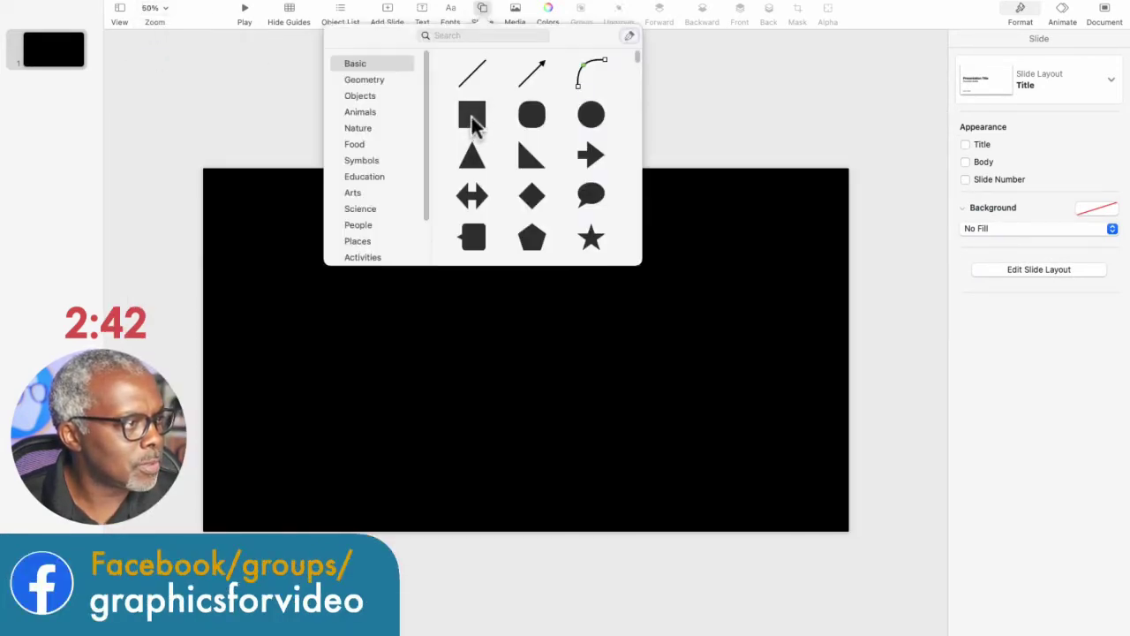
click(472, 116)
drag(530, 358, 864, 549)
click(1051, 78)
drag(777, 432, 731, 445)
drag(823, 566, 856, 558)
click(422, 119)
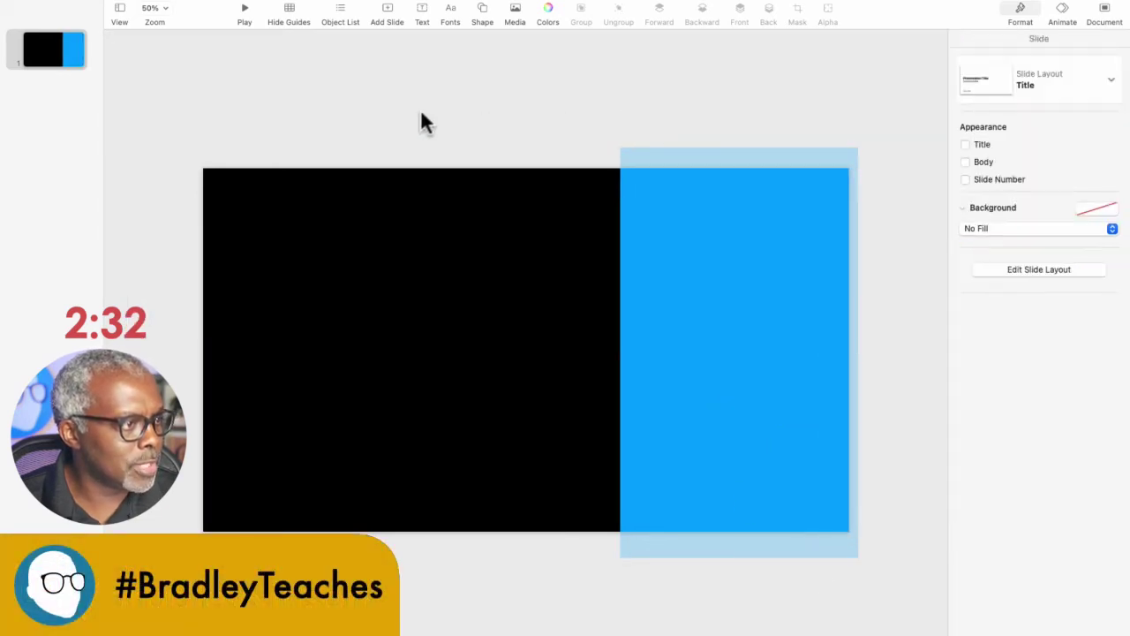
Add a 'Topics' text box on the blue panel in bold white 55 pt
click(423, 16)
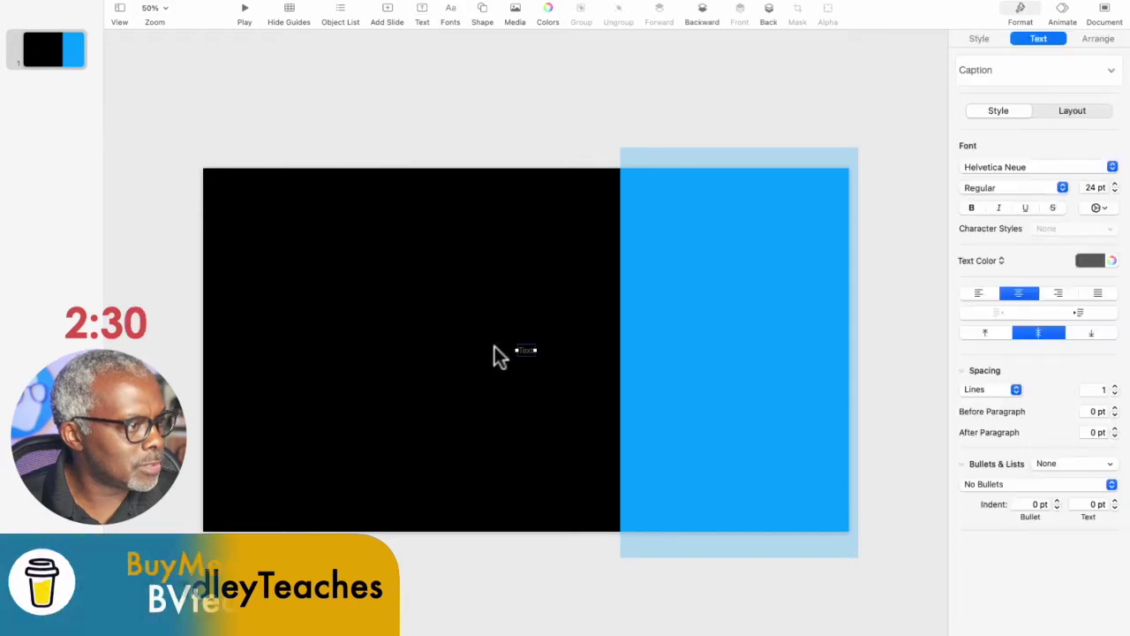
drag(524, 353, 673, 256)
click(673, 256)
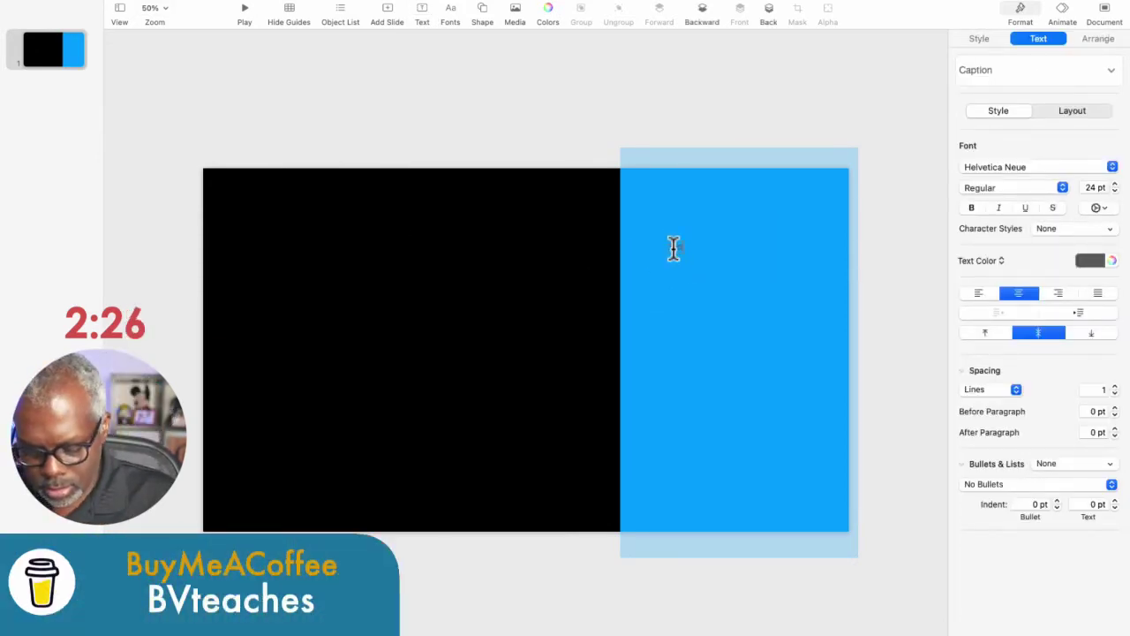
double_click(674, 247)
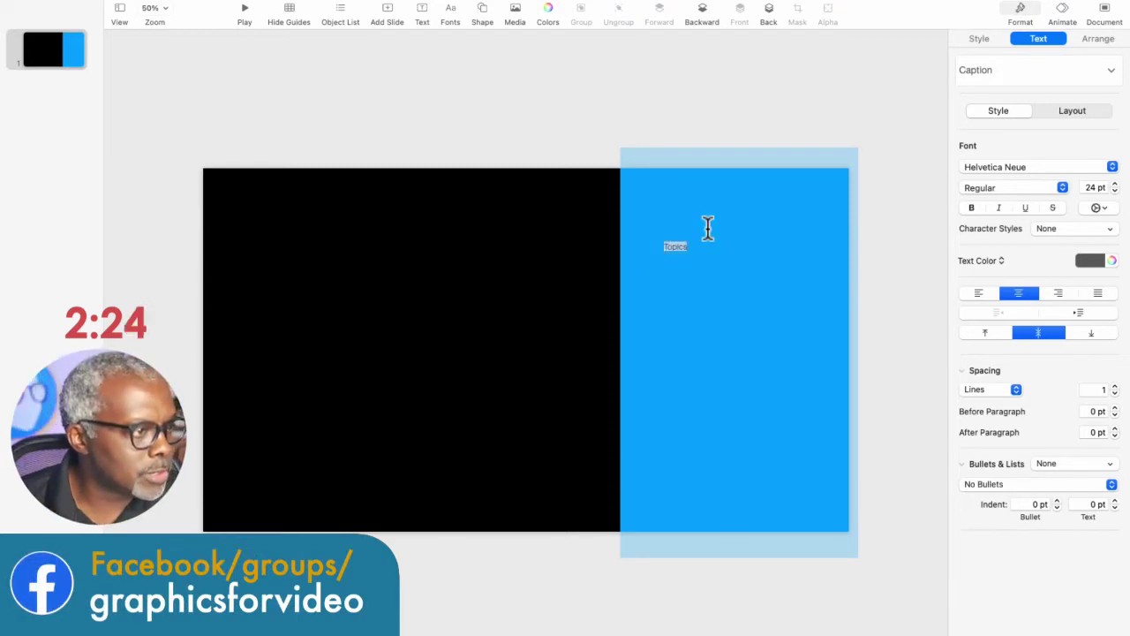
click(1091, 187)
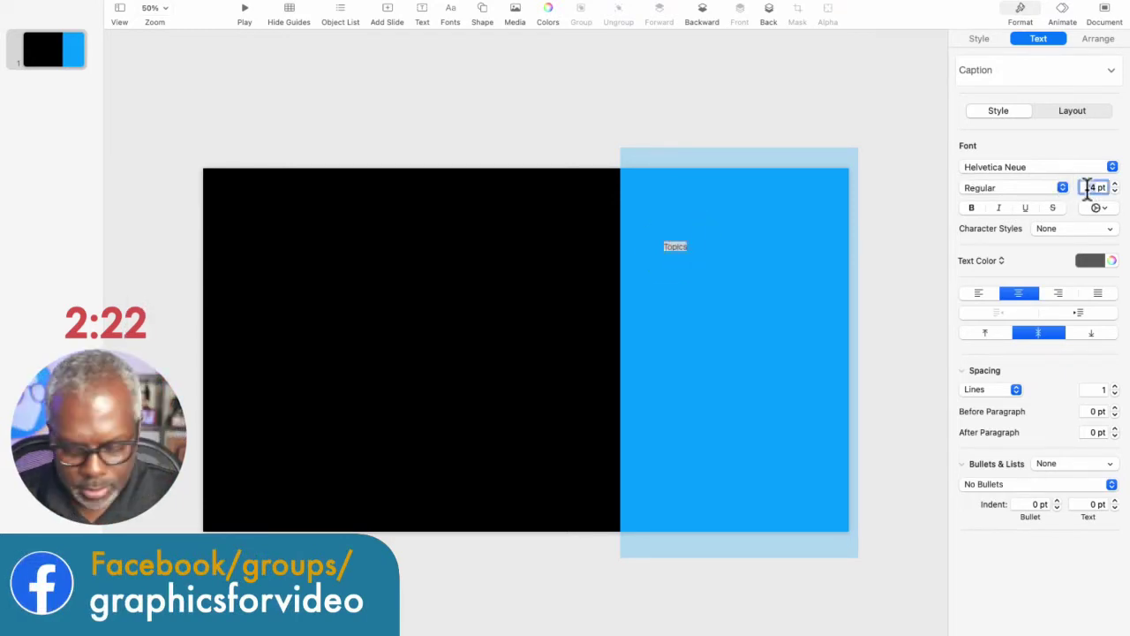
text(55)
key(Return)
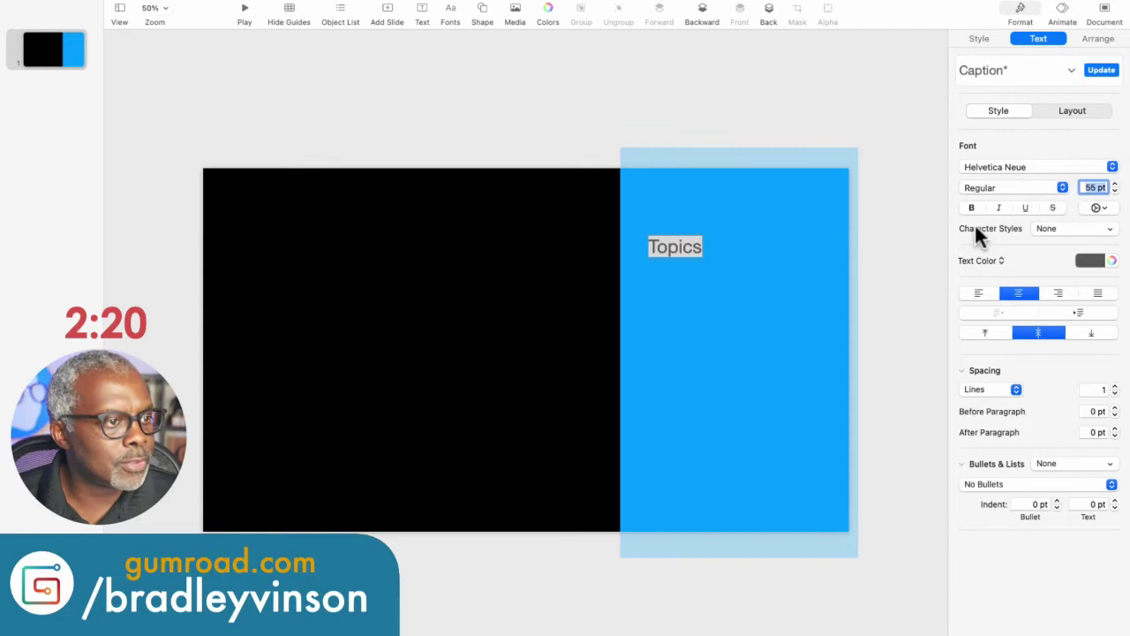
click(971, 208)
click(1088, 261)
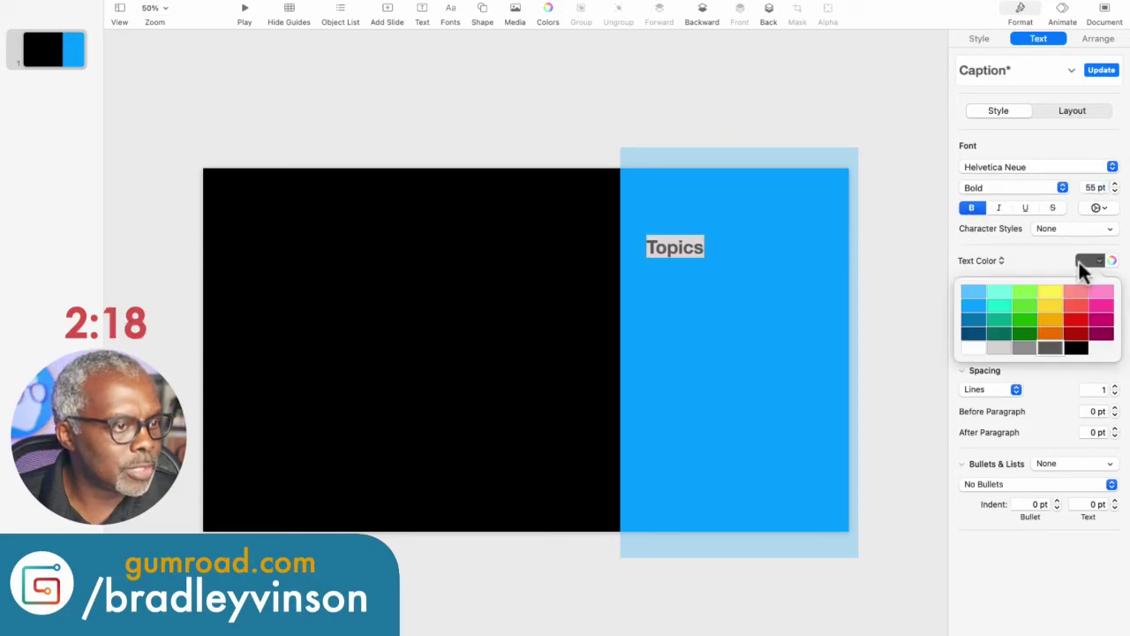
click(971, 351)
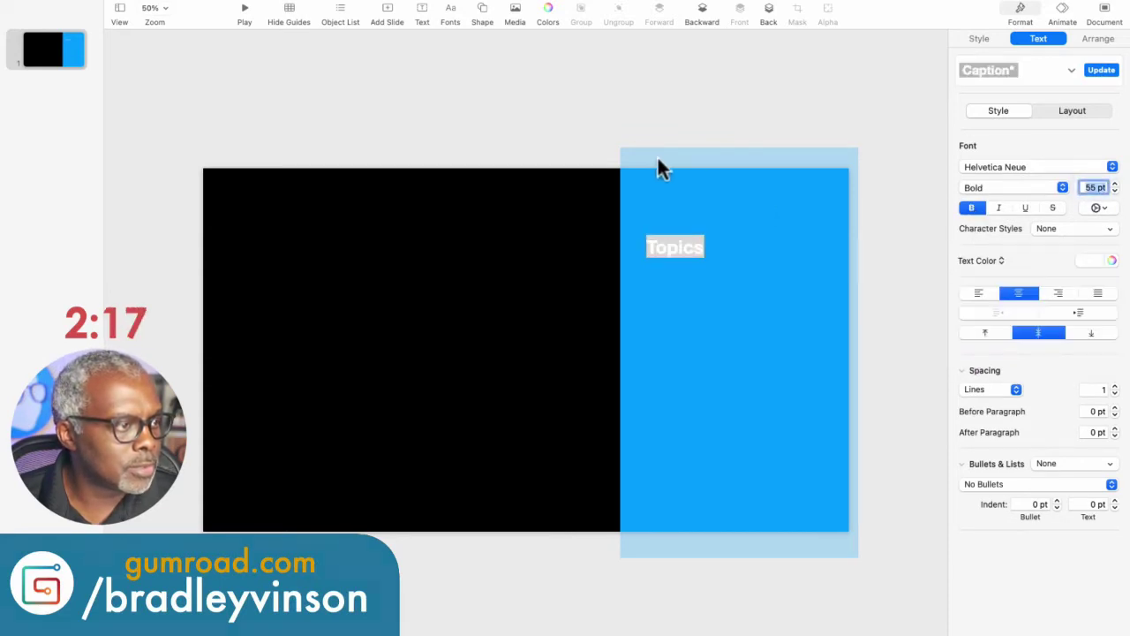
Move the Topics heading slightly higher and enlarge it to 75 pt
click(616, 126)
drag(666, 261, 675, 238)
double_click(676, 234)
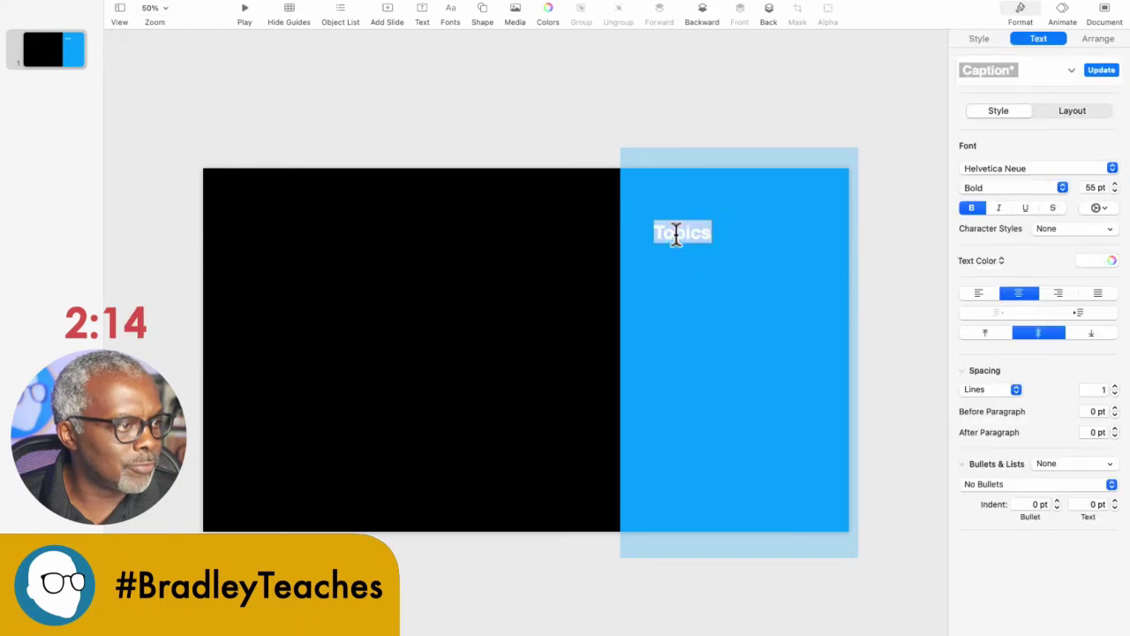
double_click(1090, 187)
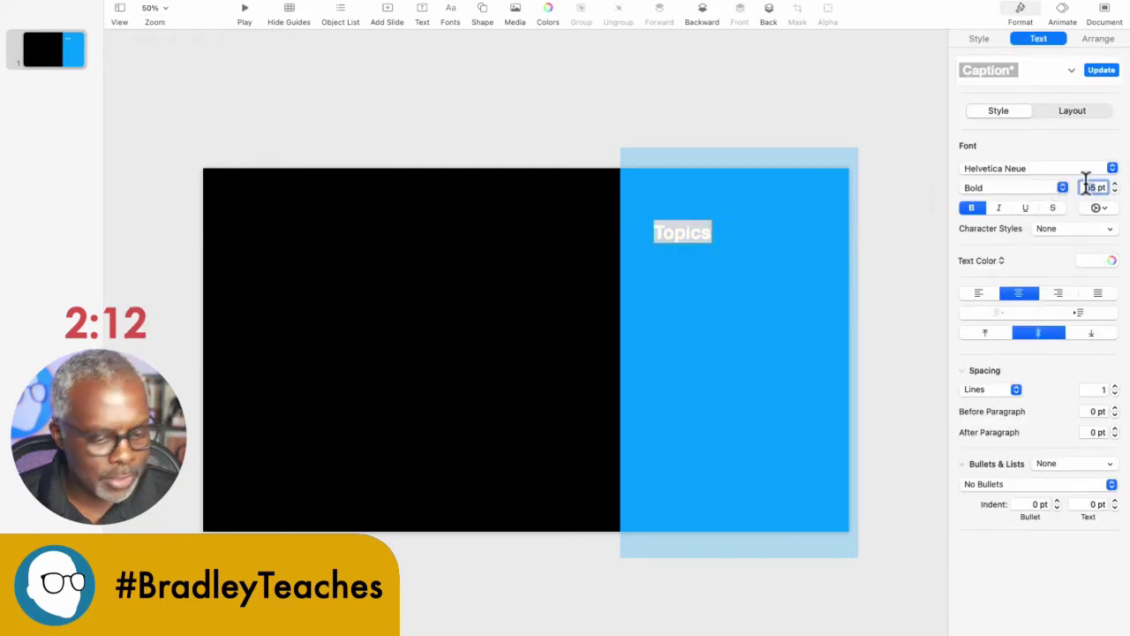
text(75)
key(Return)
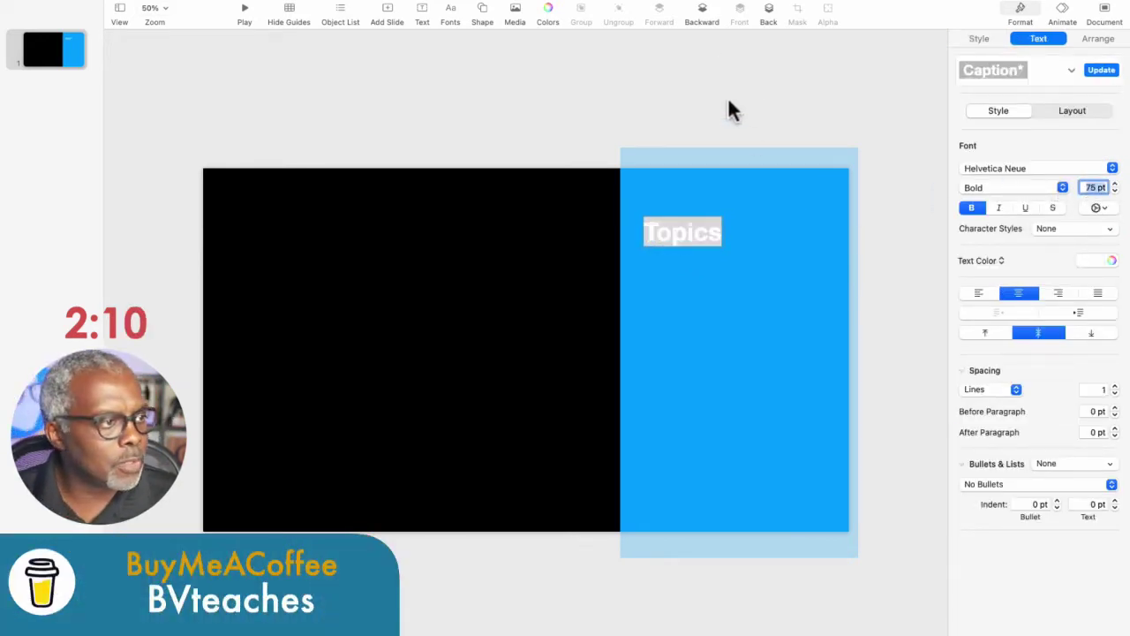
Duplicate the Topics box below the heading and make the copy black 55 pt text
click(729, 110)
drag(661, 235, 690, 233)
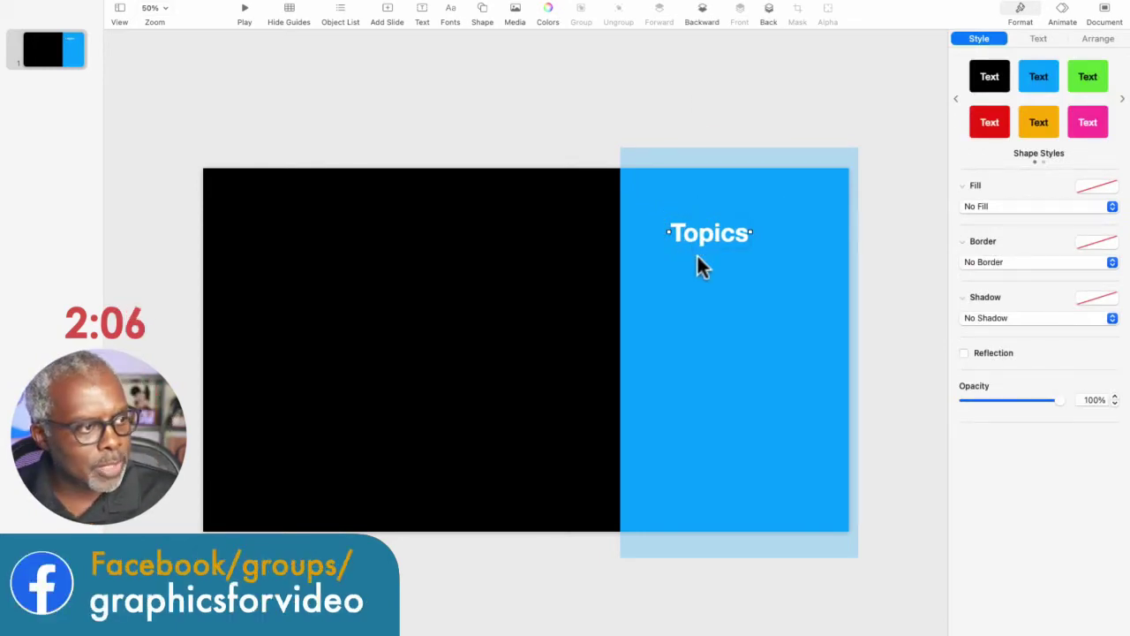
drag(696, 245, 698, 305)
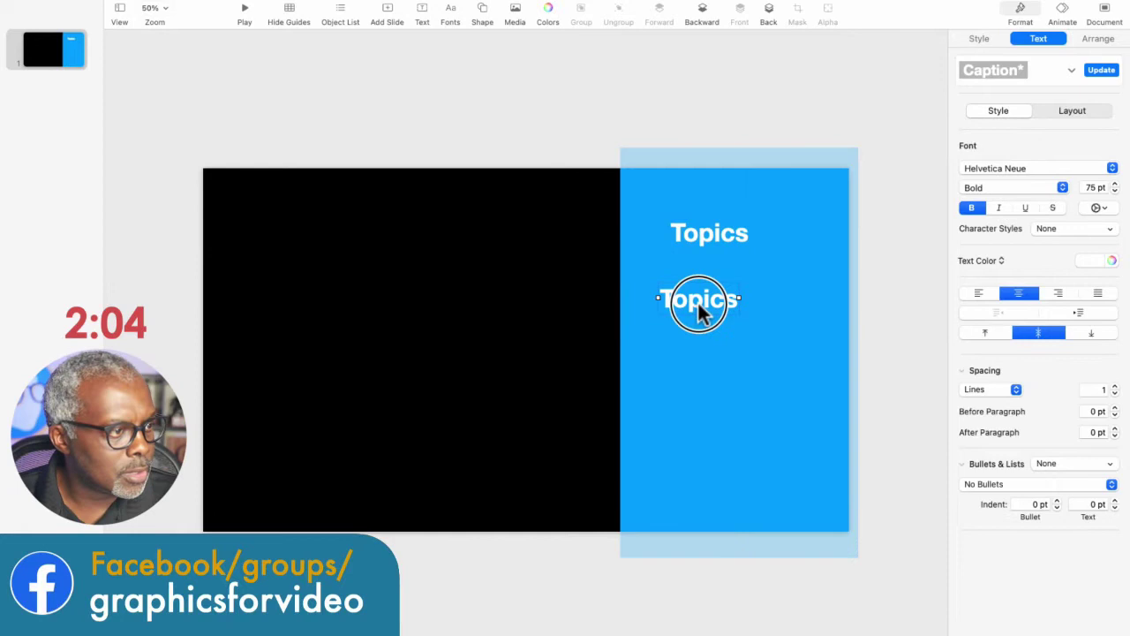
click(1092, 188)
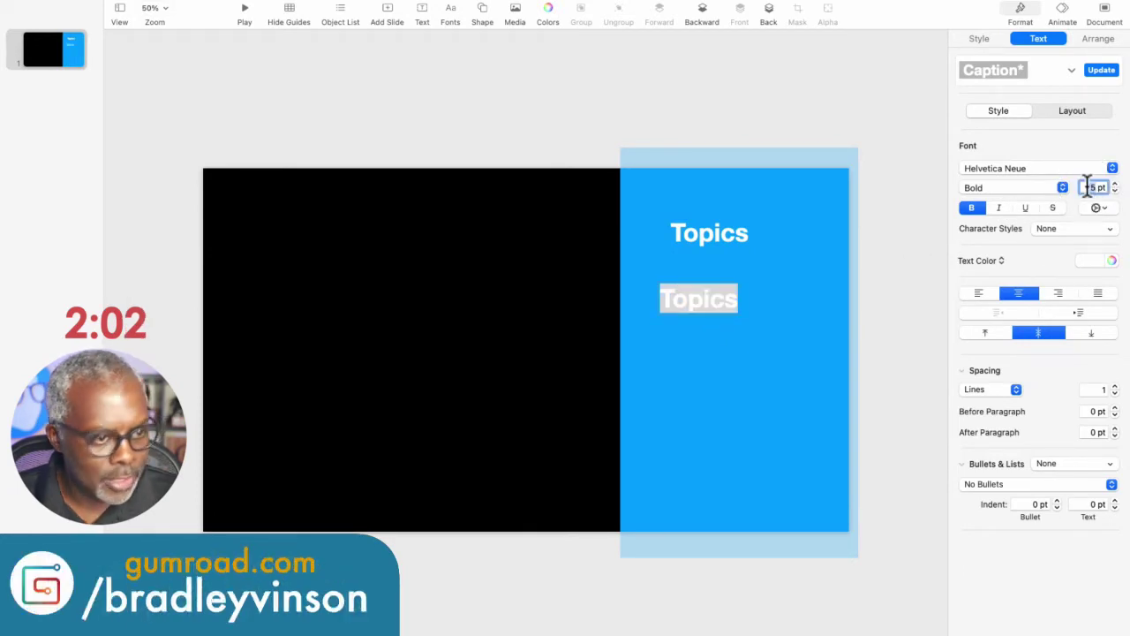
click(1078, 262)
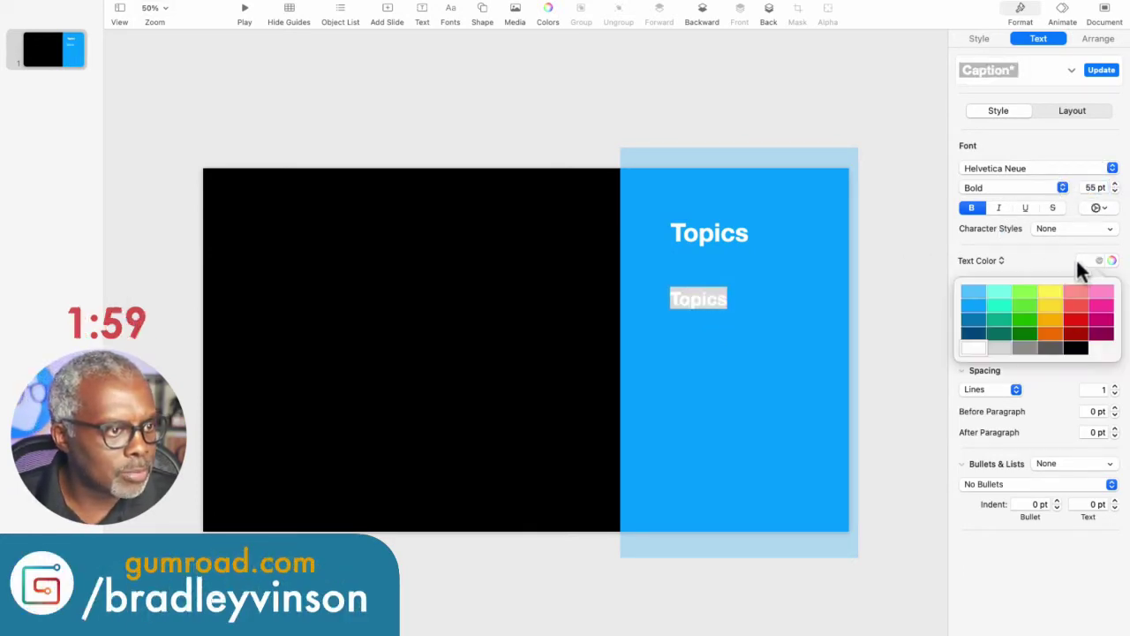
click(1076, 348)
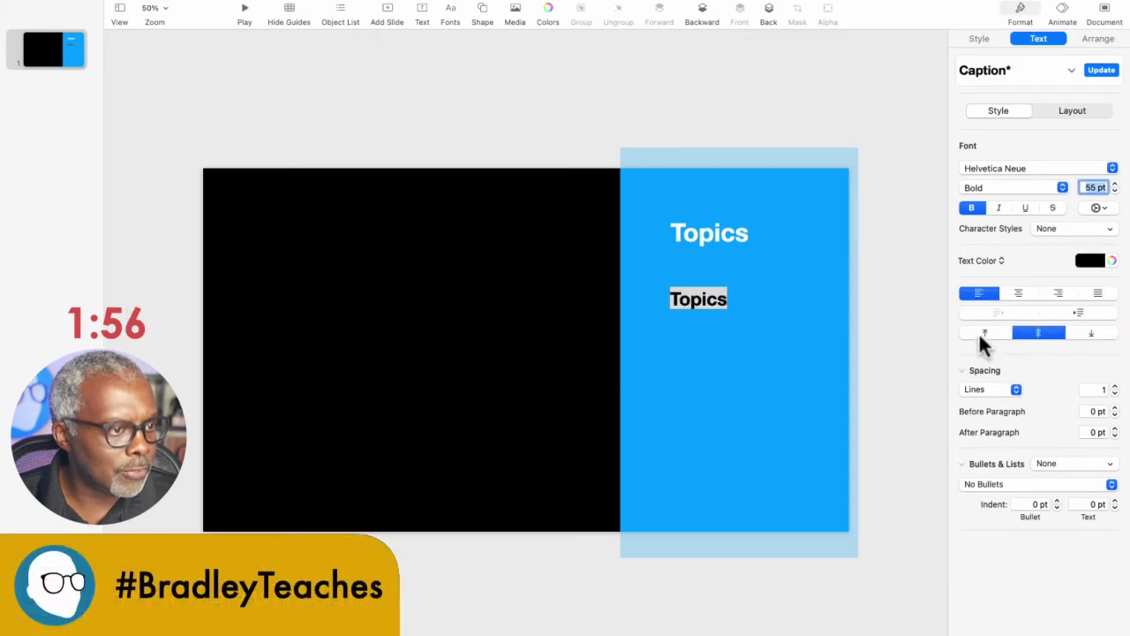
click(721, 299)
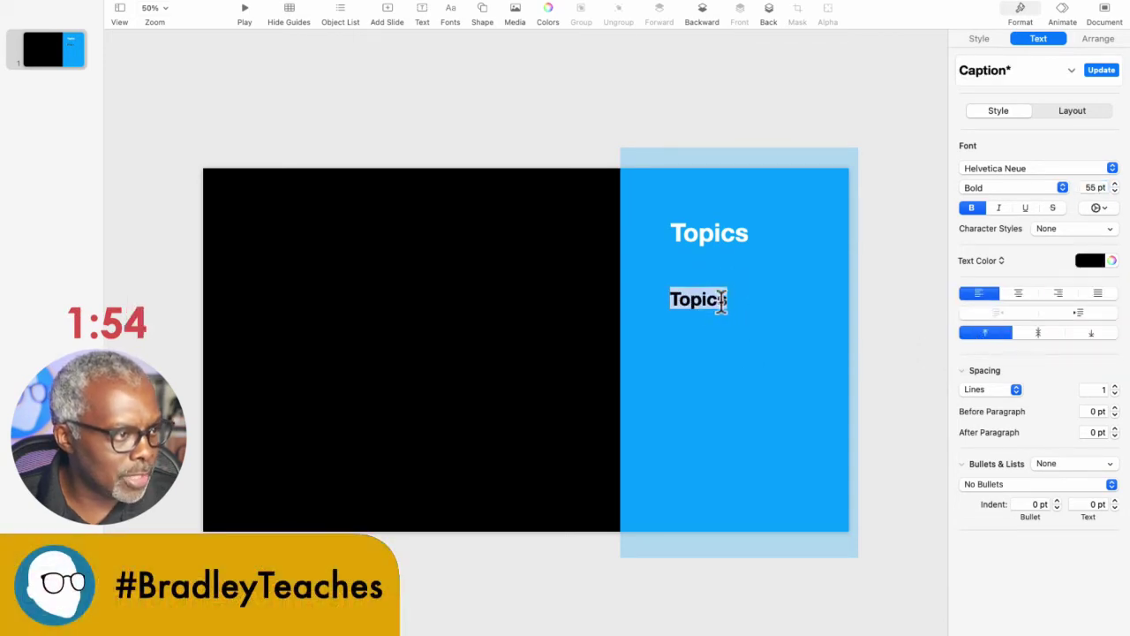
double_click(700, 300)
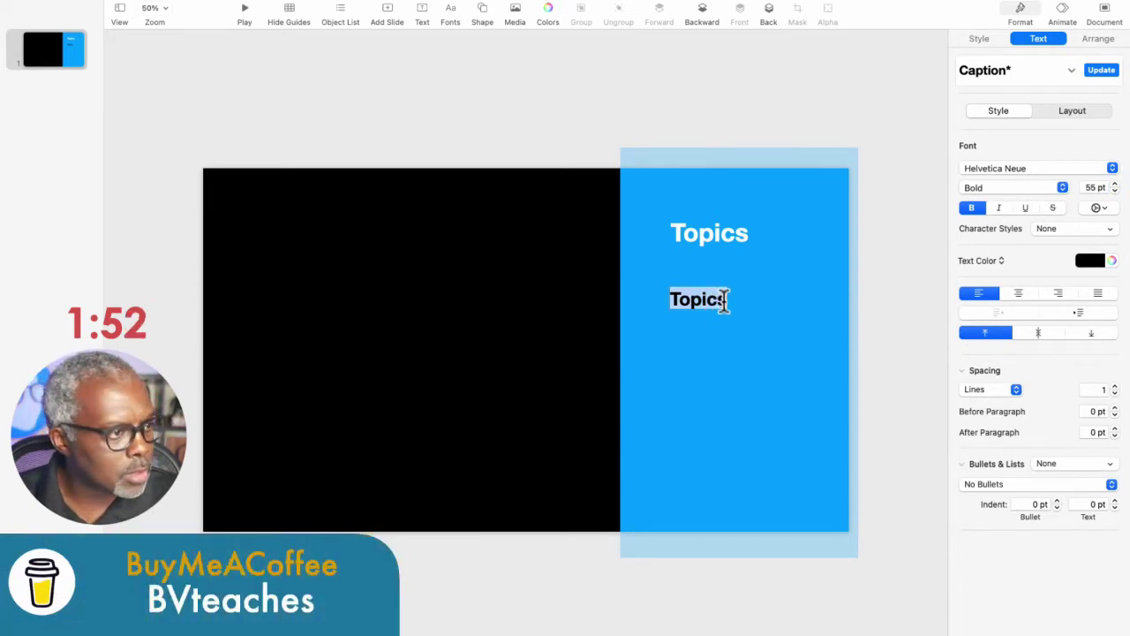
click(724, 302)
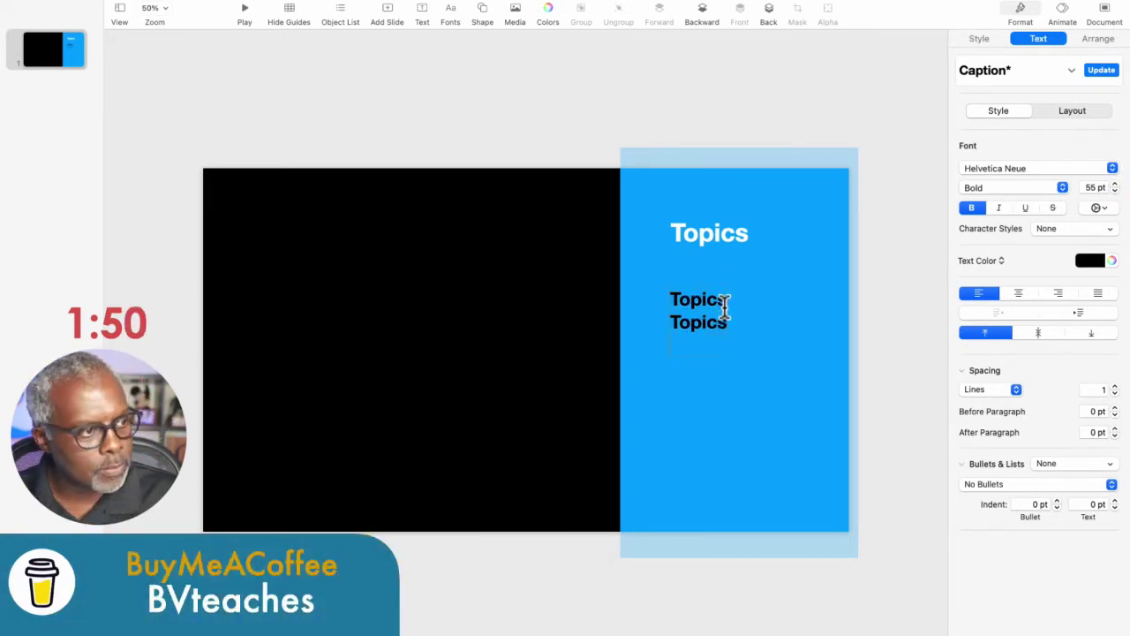
Move the Topics list up under the heading and select the blue panel with both text boxes
click(692, 93)
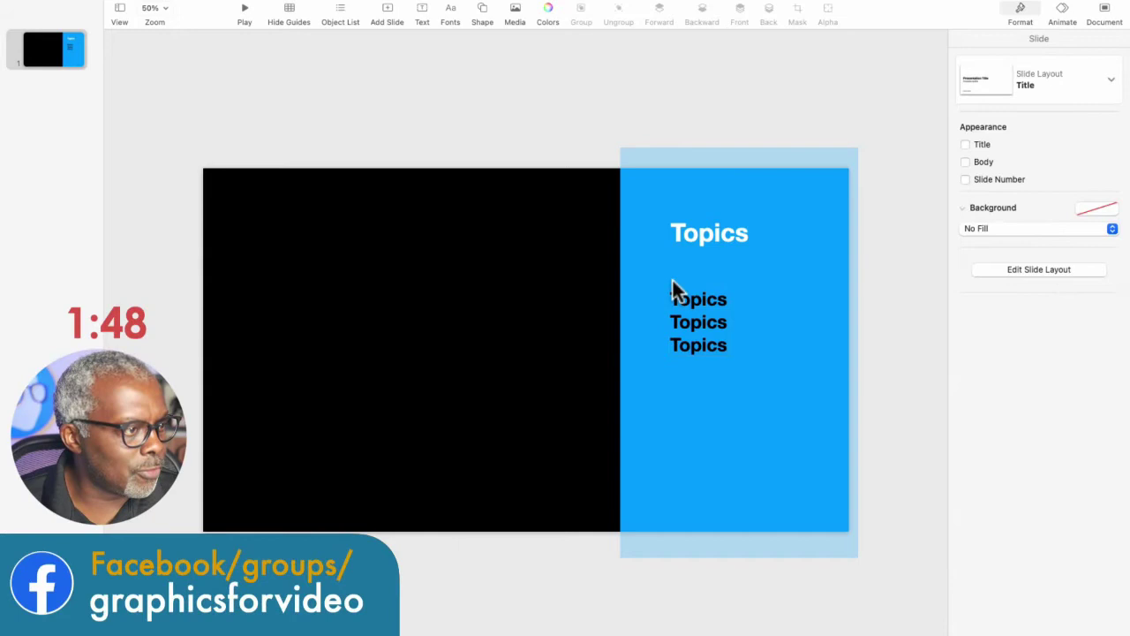
drag(671, 300, 666, 295)
click(601, 106)
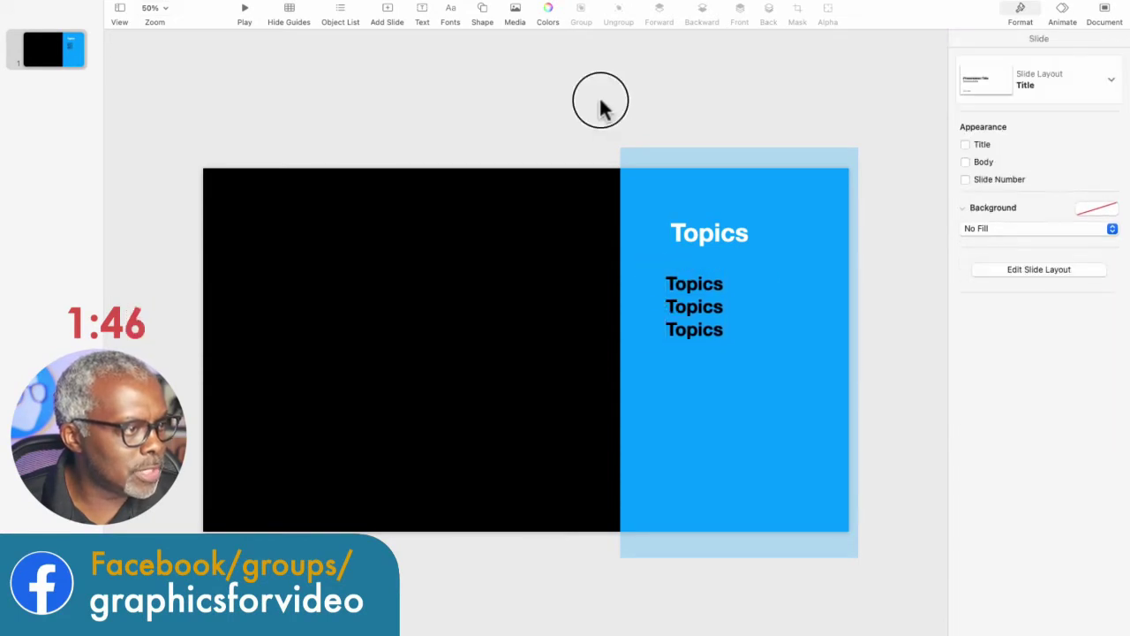
drag(634, 69, 844, 592)
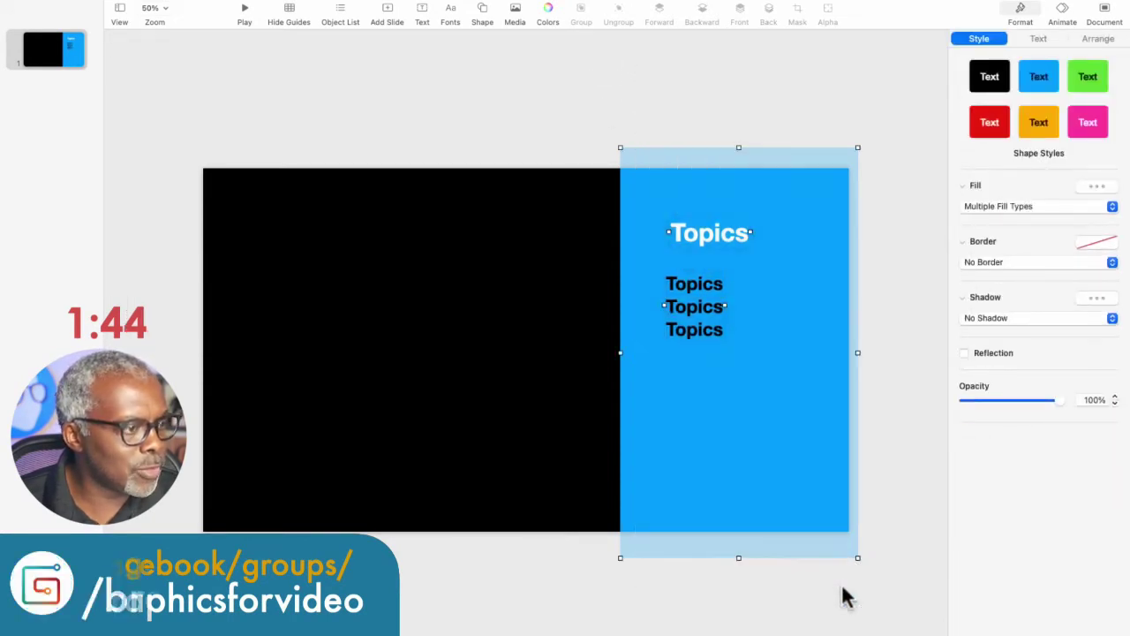
Give the three objects a 1 s bouncing Move In build, Right to Left
click(1062, 14)
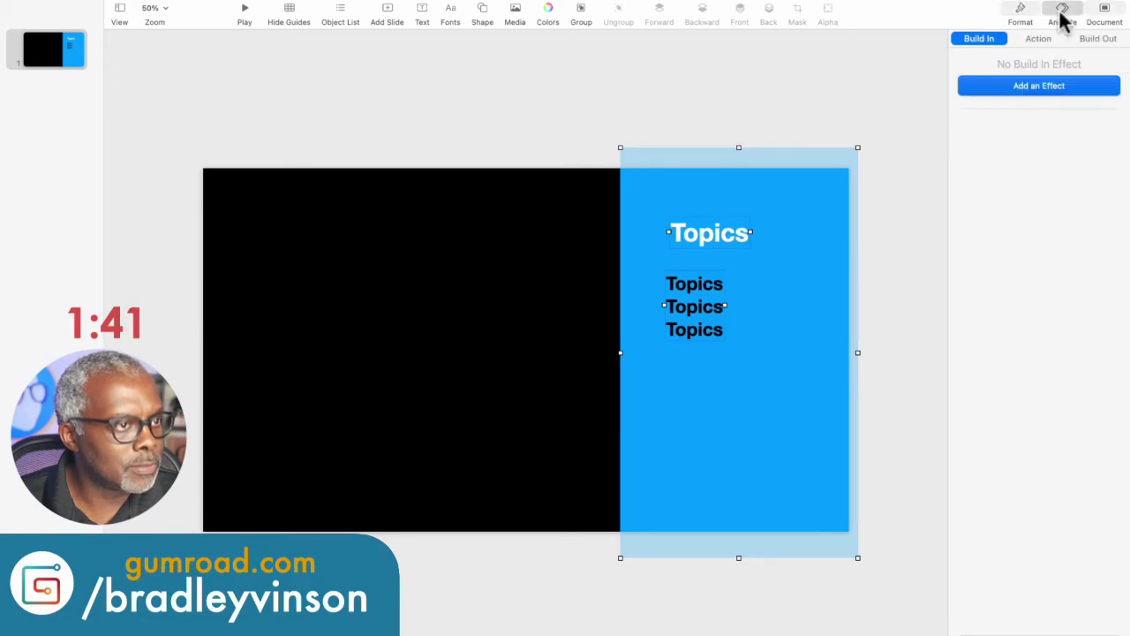
click(1009, 88)
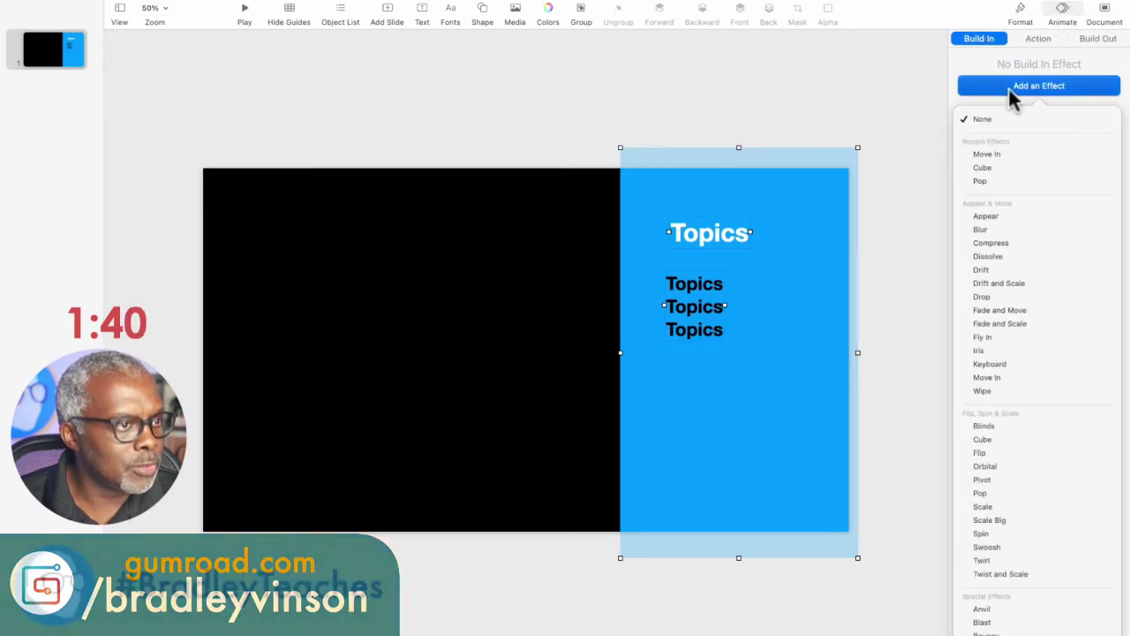
click(987, 157)
click(996, 168)
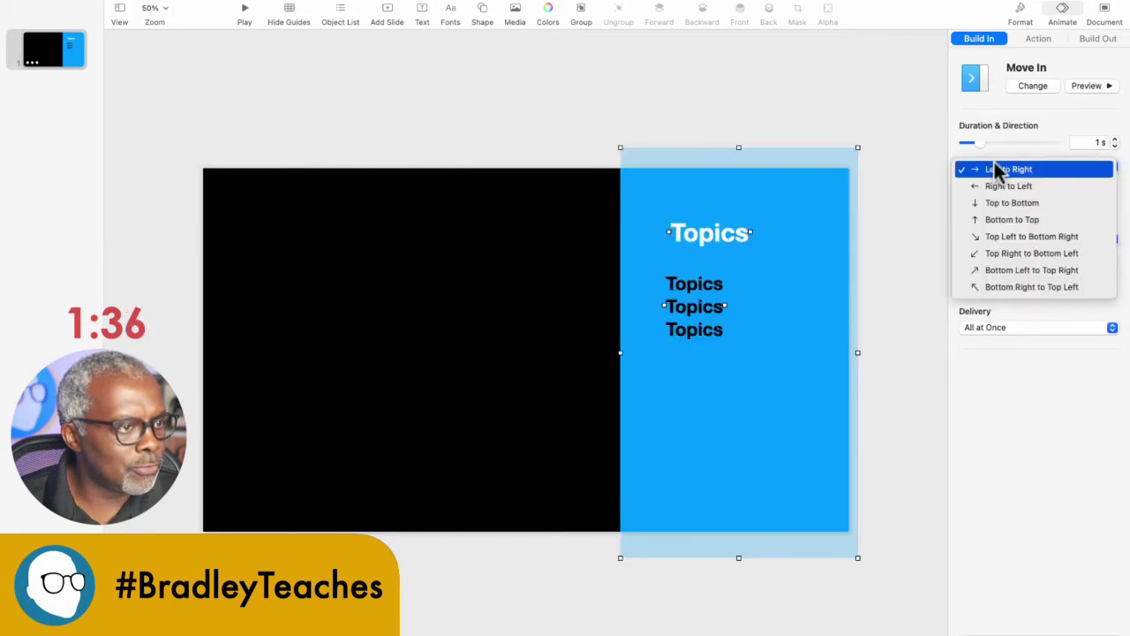
click(992, 186)
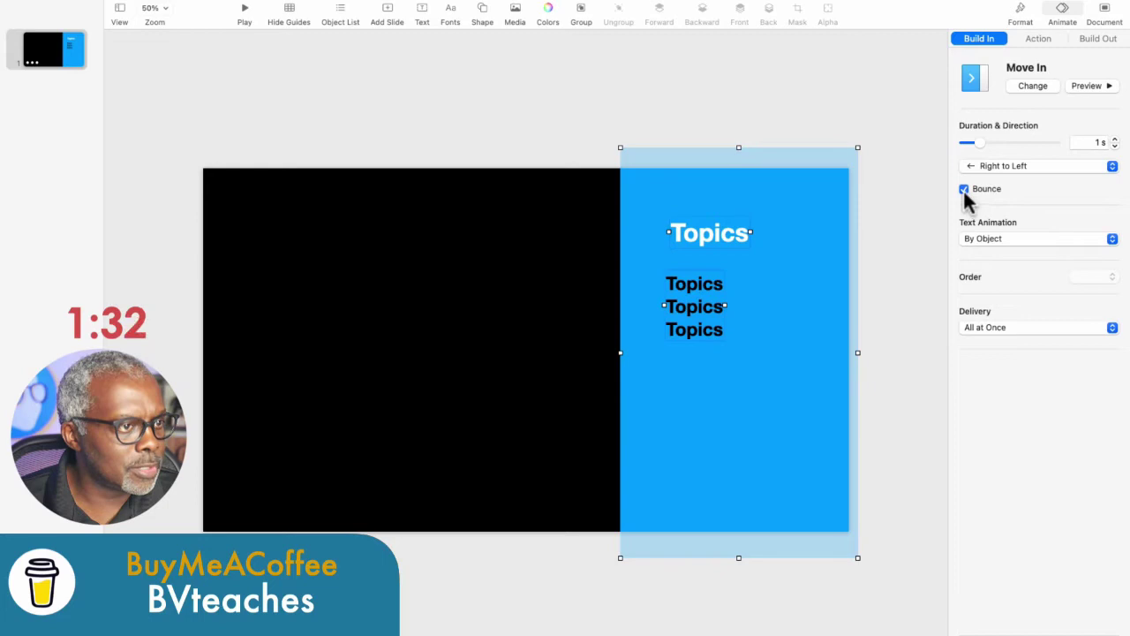
click(923, 123)
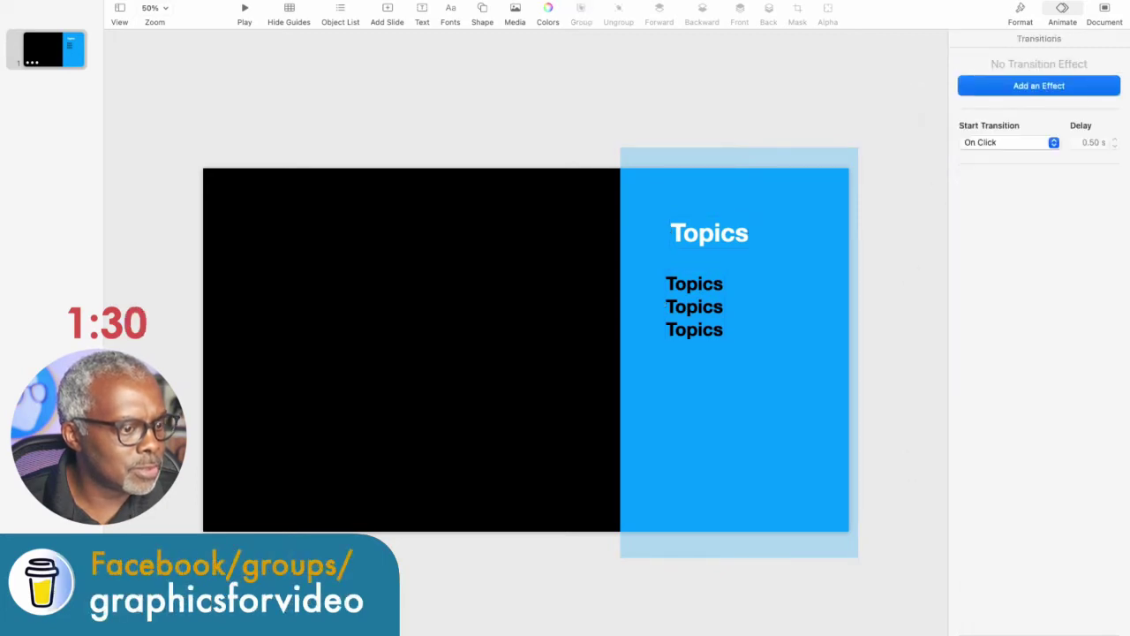
In Build Order, set the Topics heading's build to start After Build 1
click(908, 556)
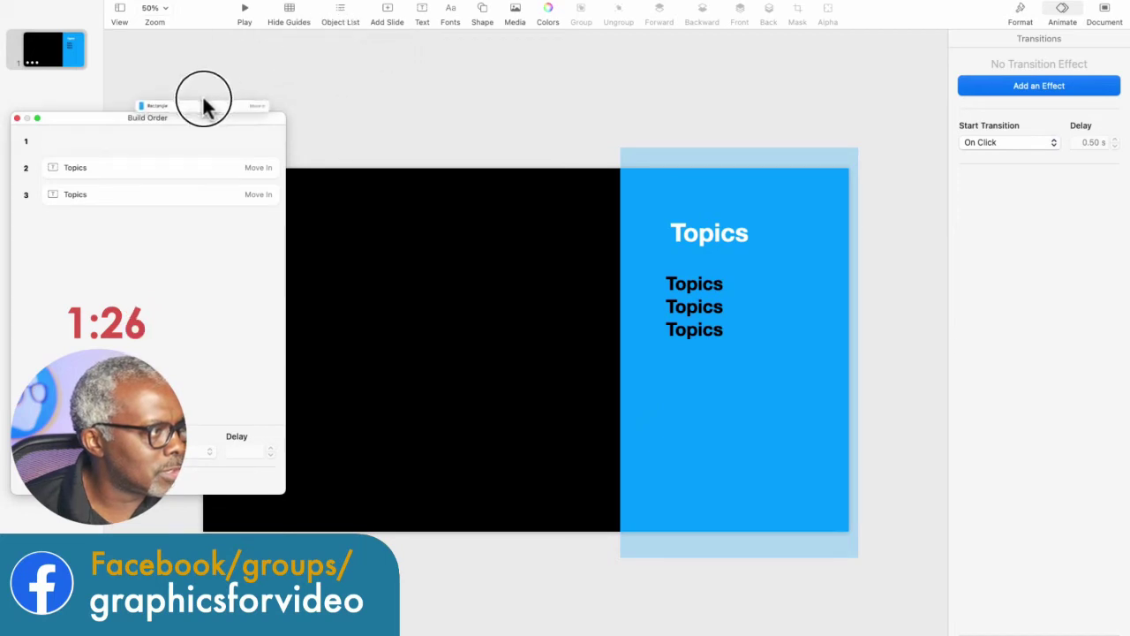
click(170, 137)
drag(206, 118, 386, 28)
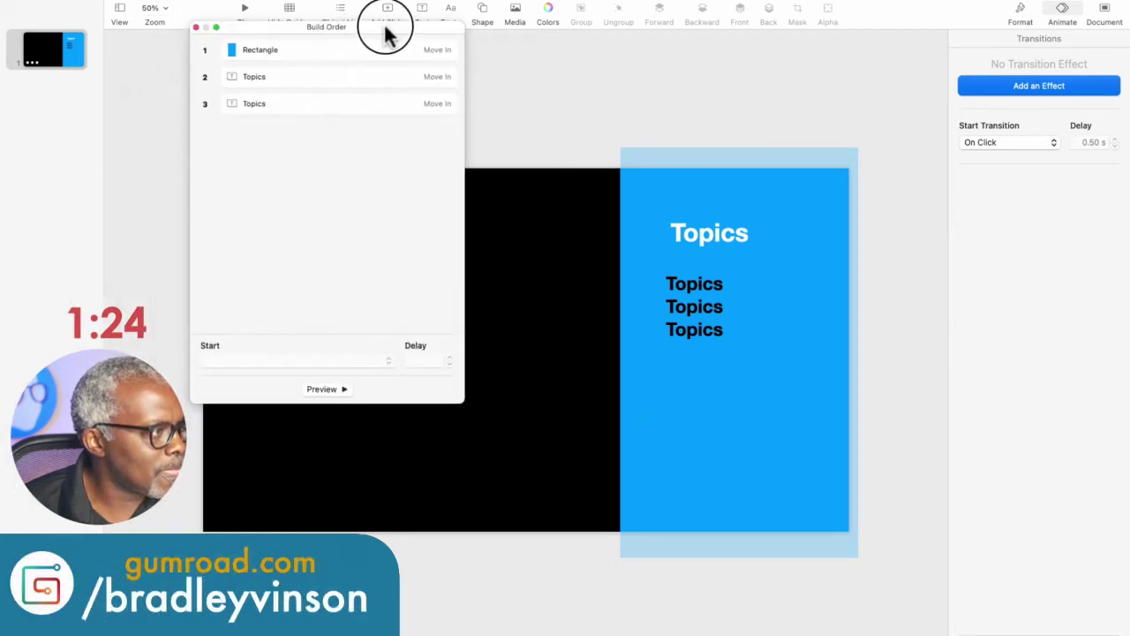
click(266, 75)
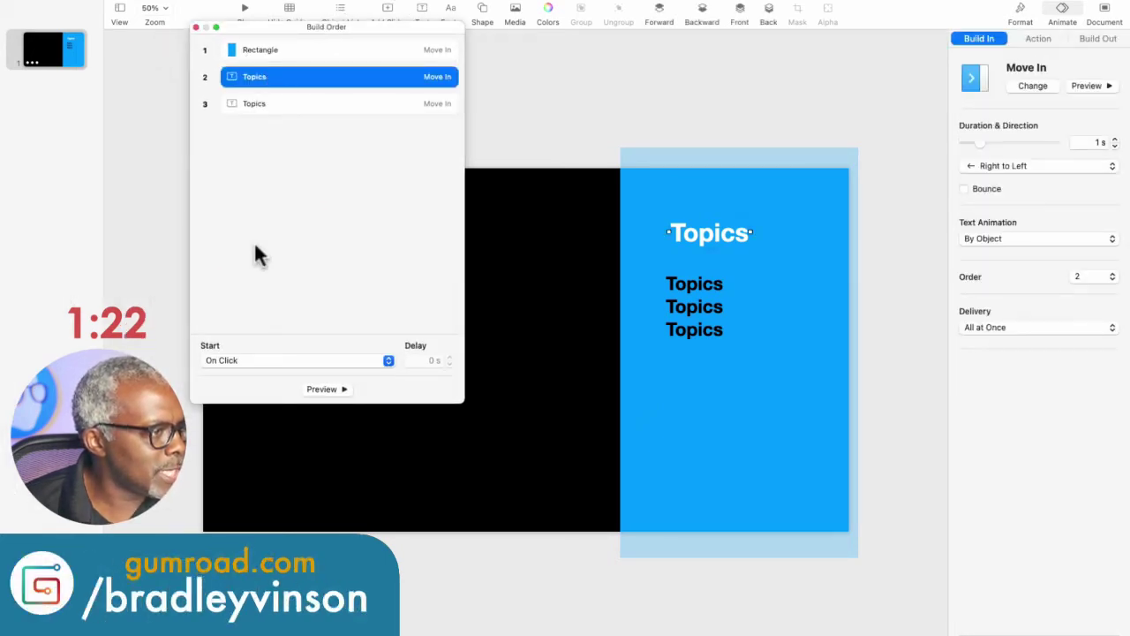
click(255, 359)
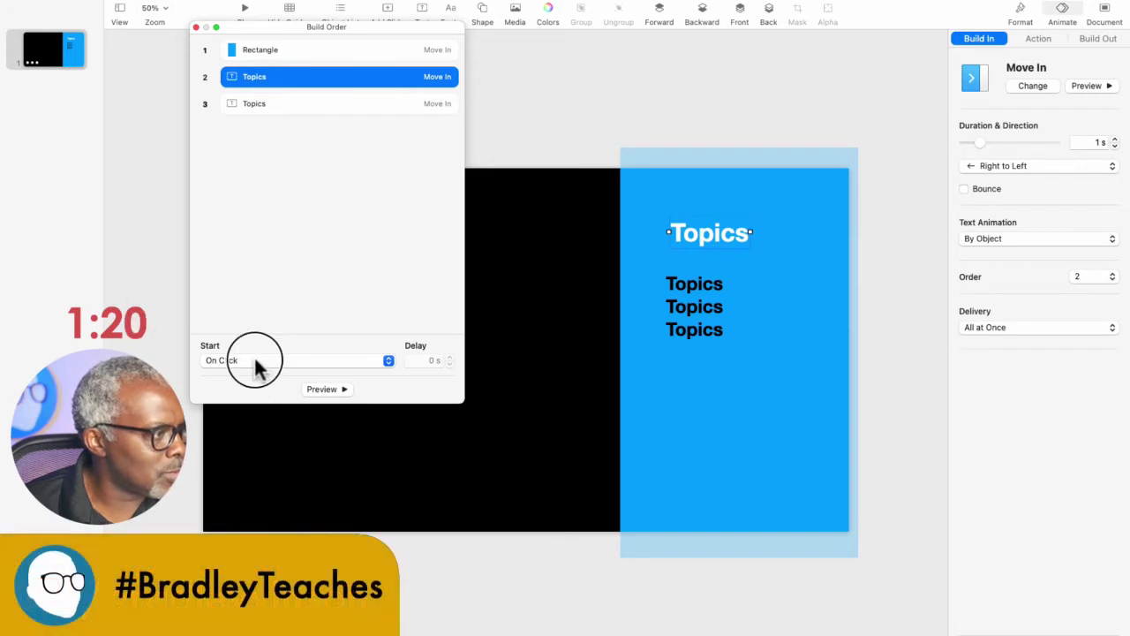
click(251, 391)
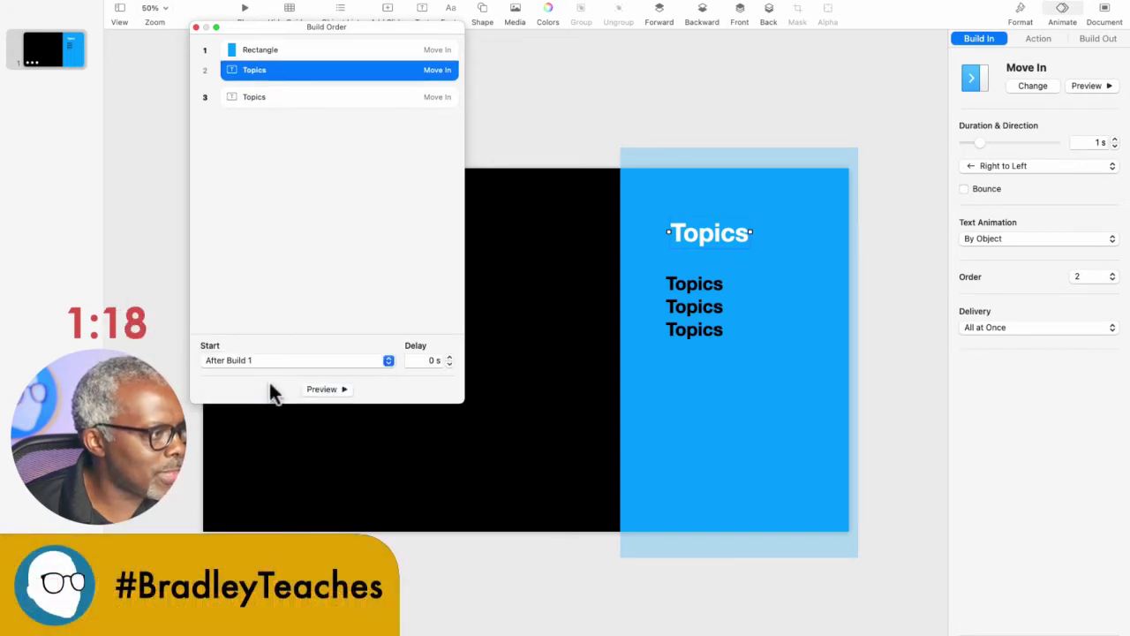
Set the Topics list to build With Build 2 after a 0.30 s delay, then preview
click(265, 97)
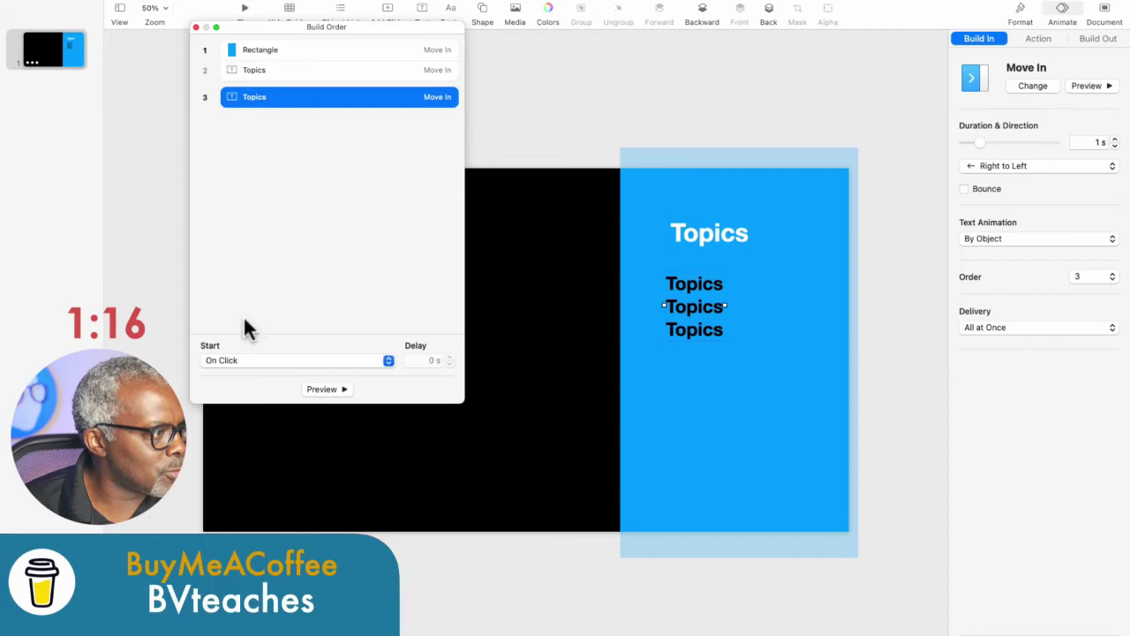
click(238, 359)
click(239, 372)
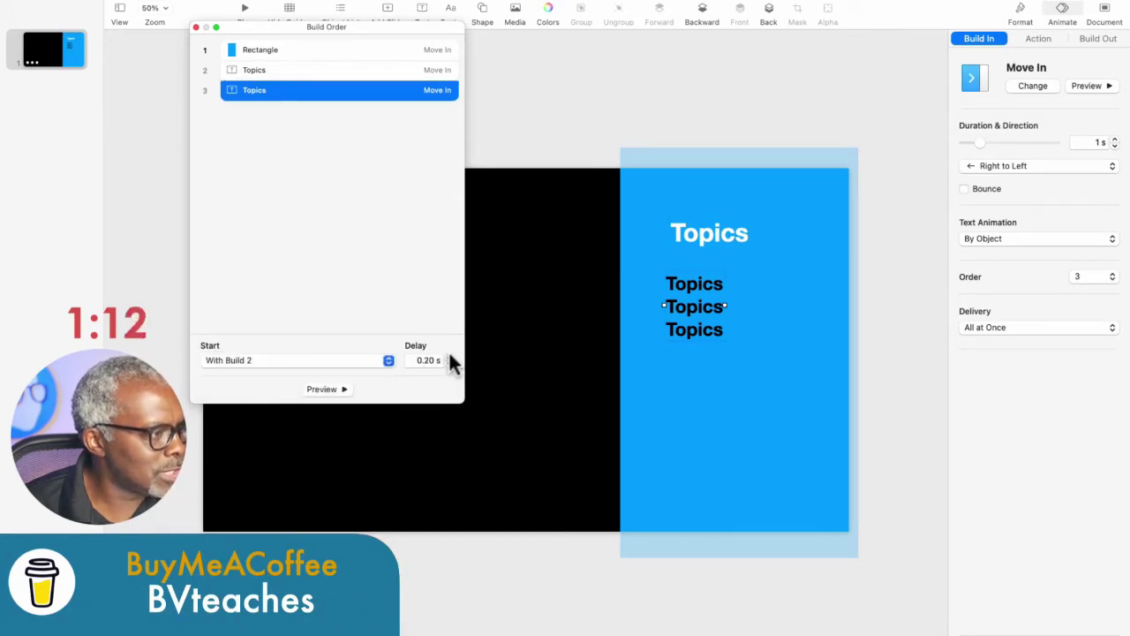
click(449, 355)
click(322, 389)
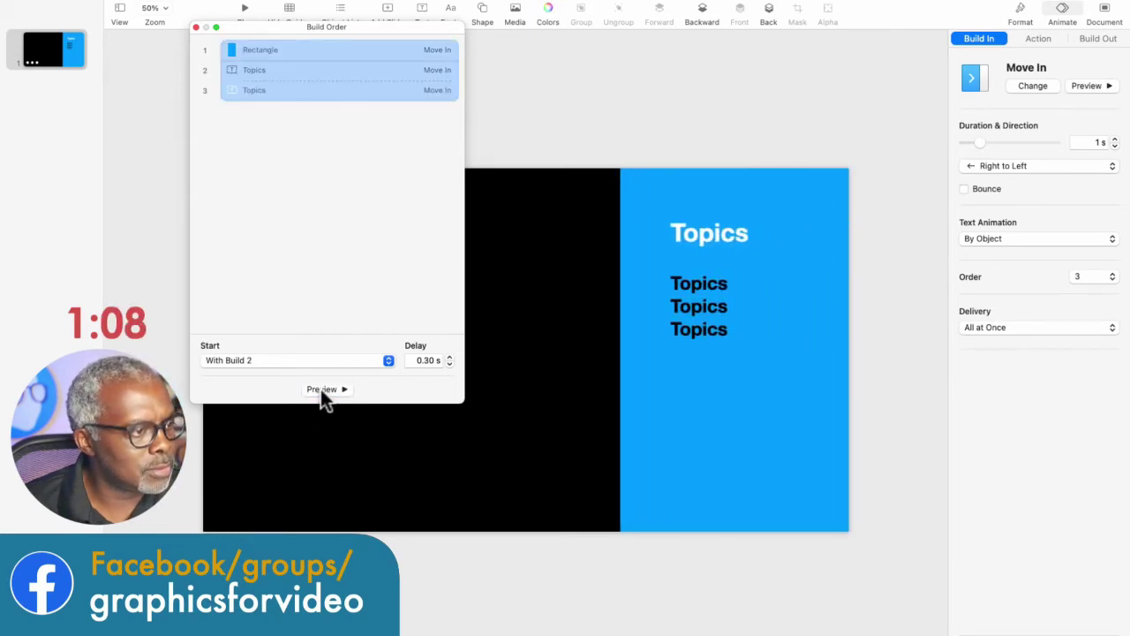
click(308, 240)
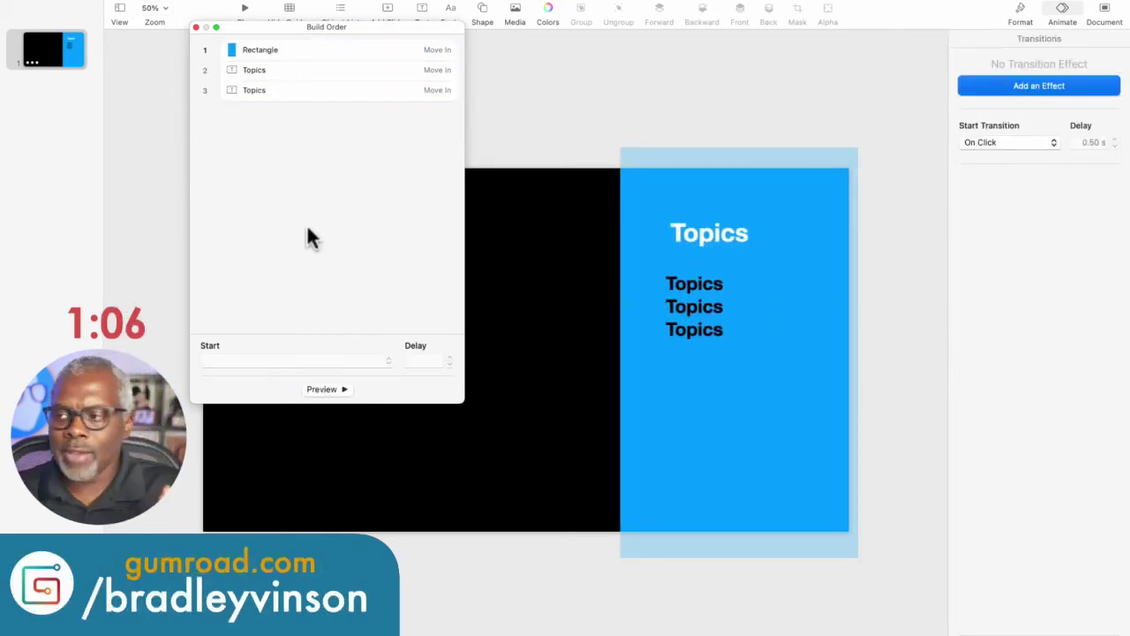
Add a bouncing Left to Right Move Out exit to the sidebar and both Topics boxes
click(282, 53)
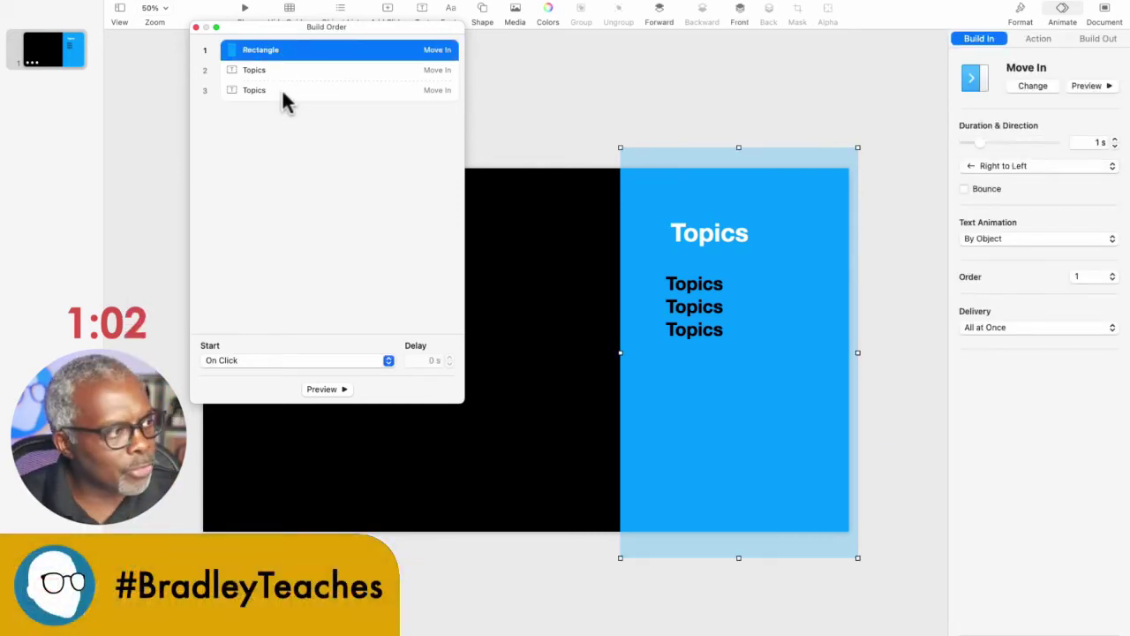
shift+click(281, 89)
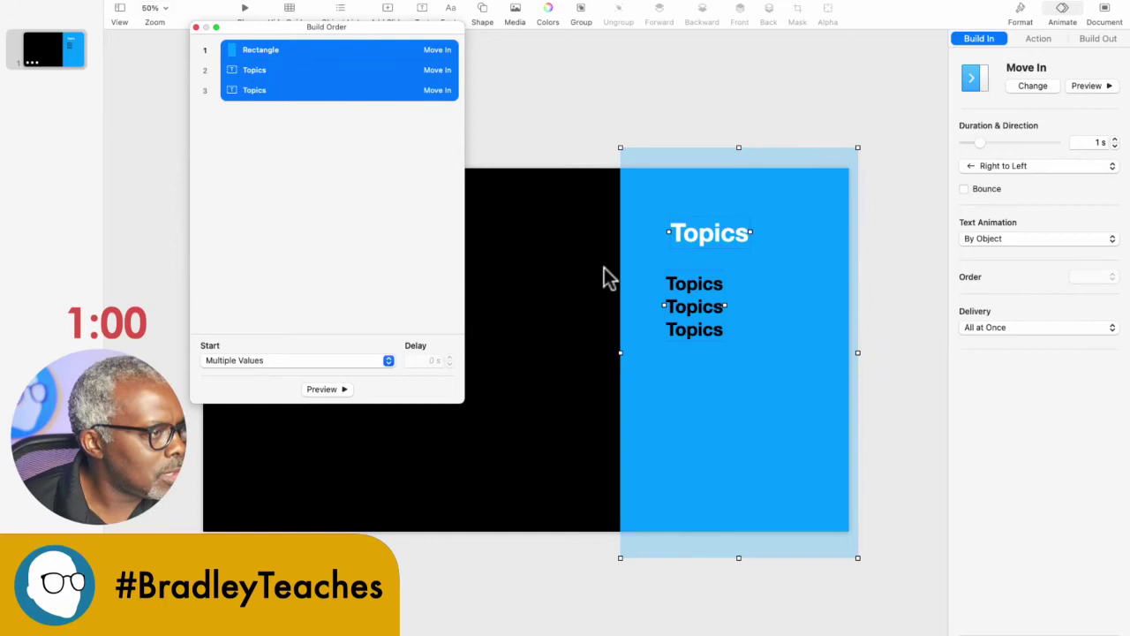
click(1097, 39)
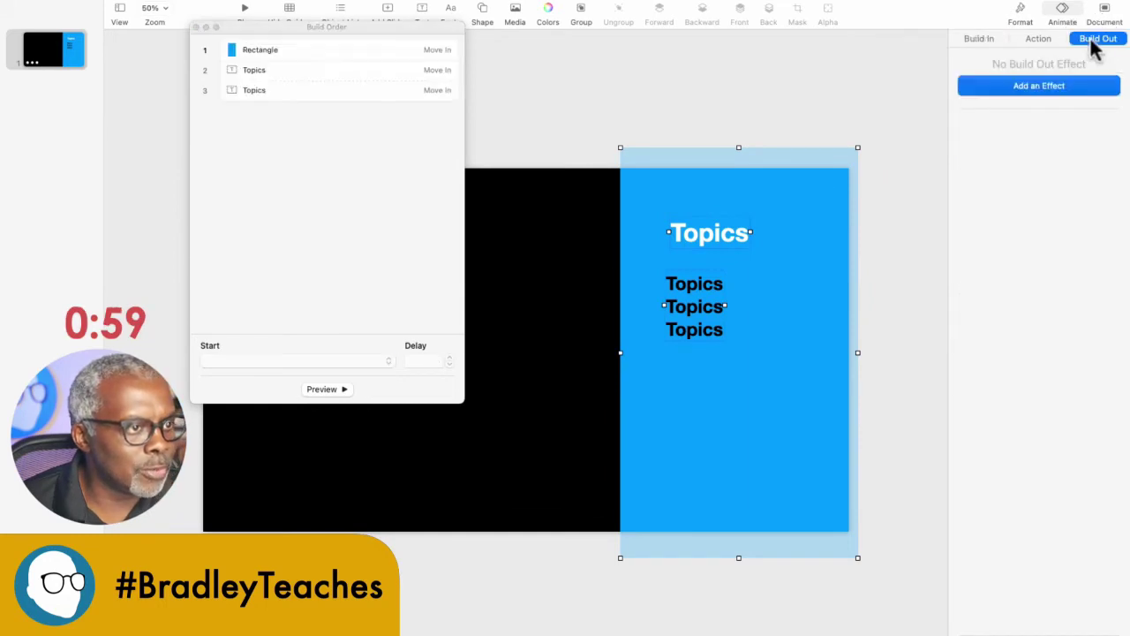
click(1029, 88)
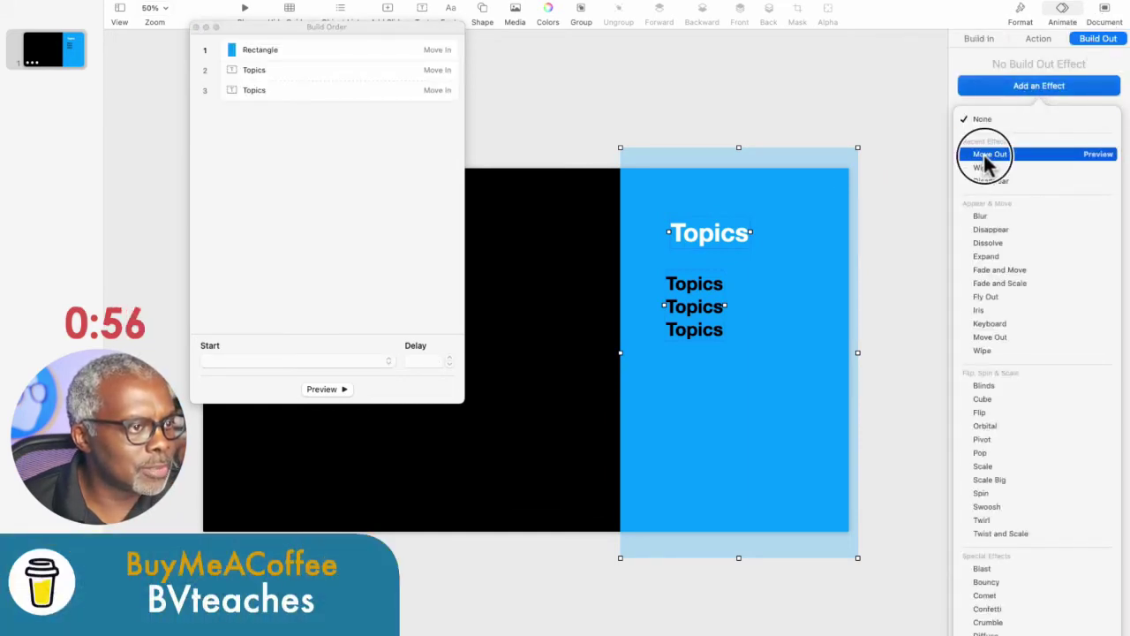
click(987, 157)
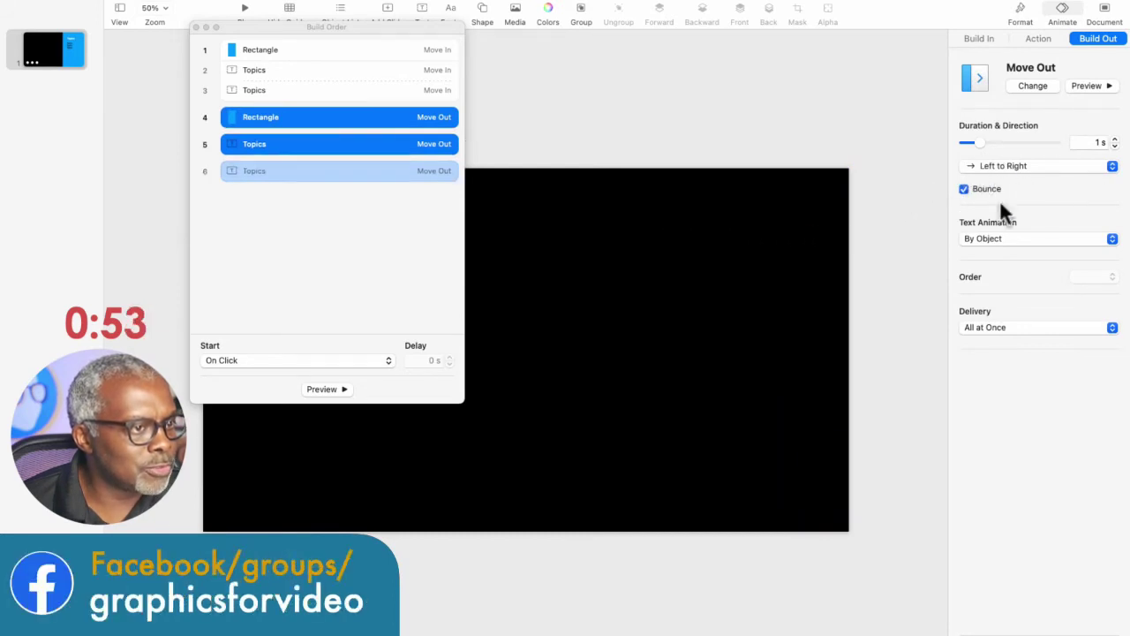
click(269, 121)
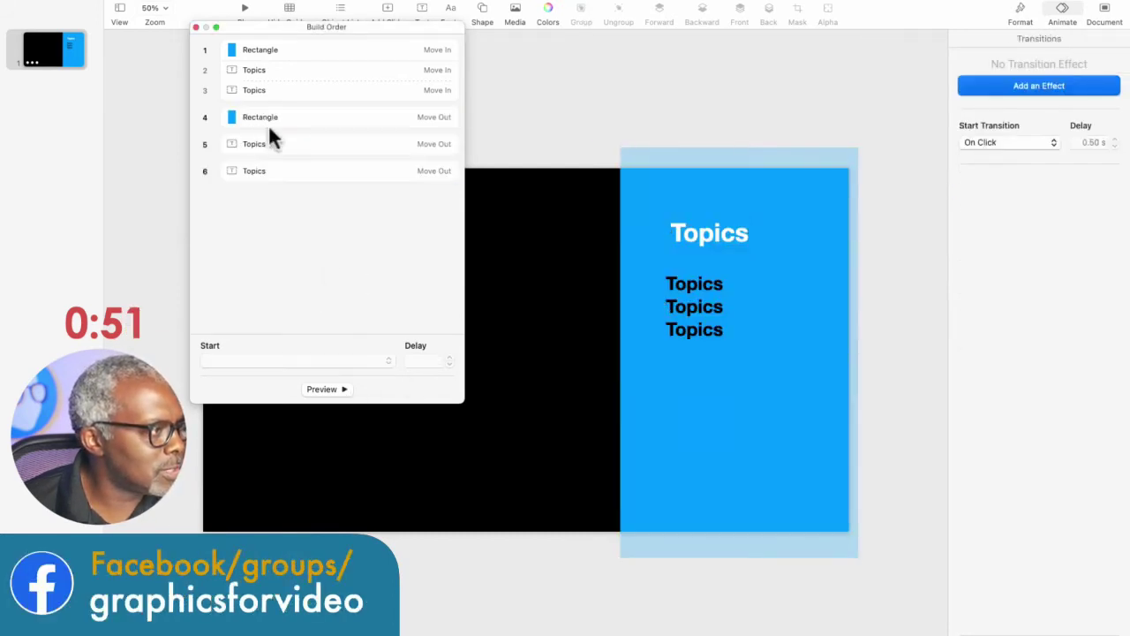
Set the sidebar's exit build 4 to start After Build 3
click(272, 119)
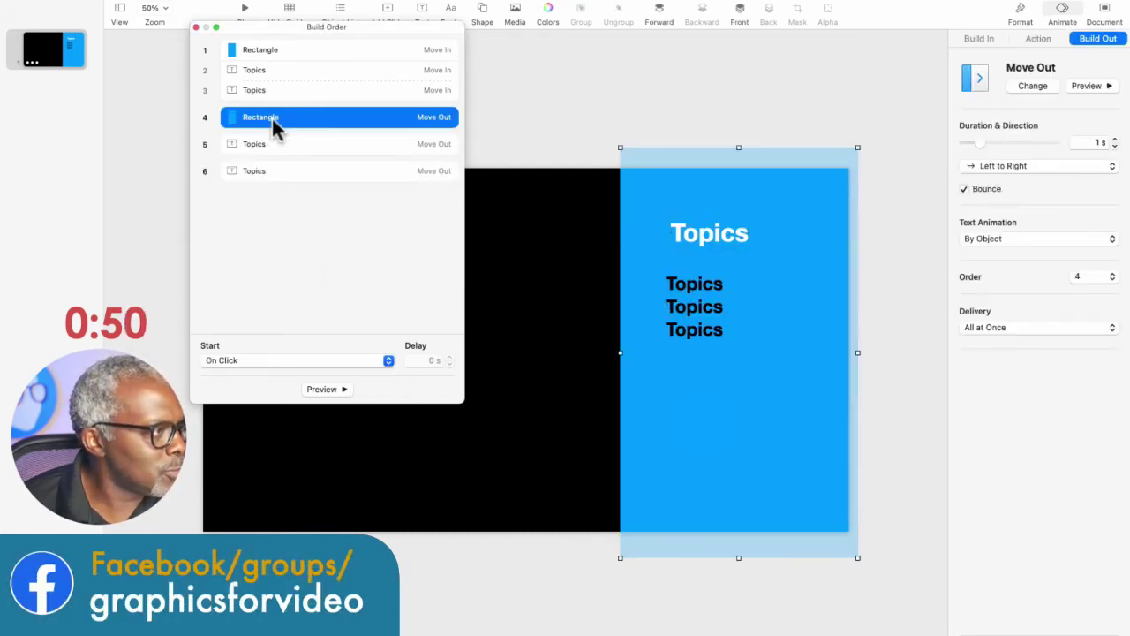
click(305, 361)
click(298, 389)
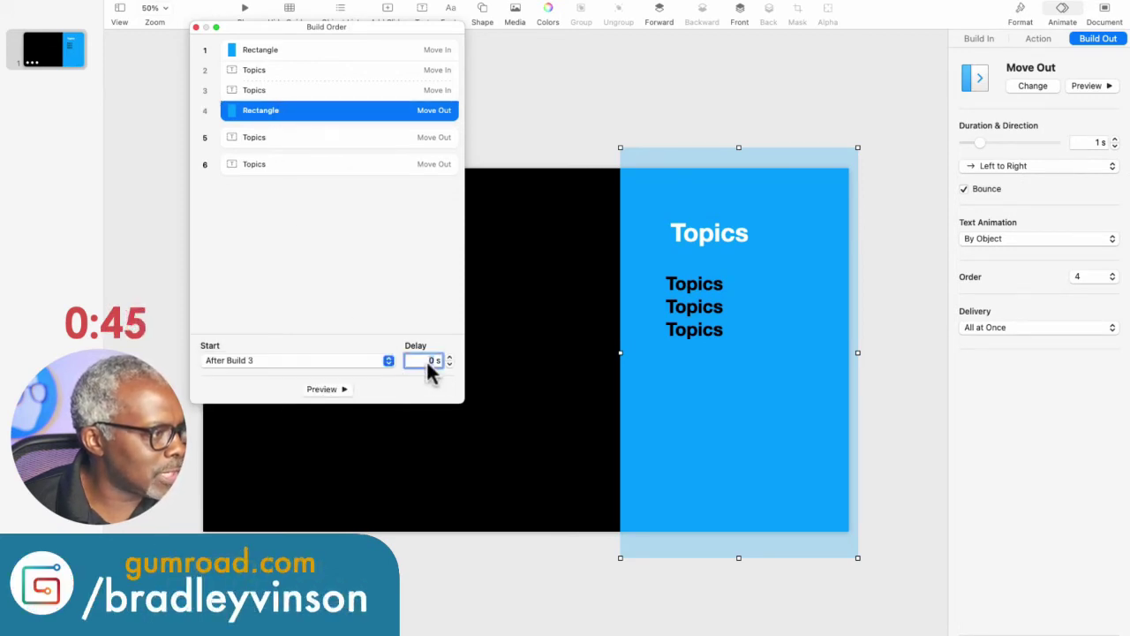
click(309, 205)
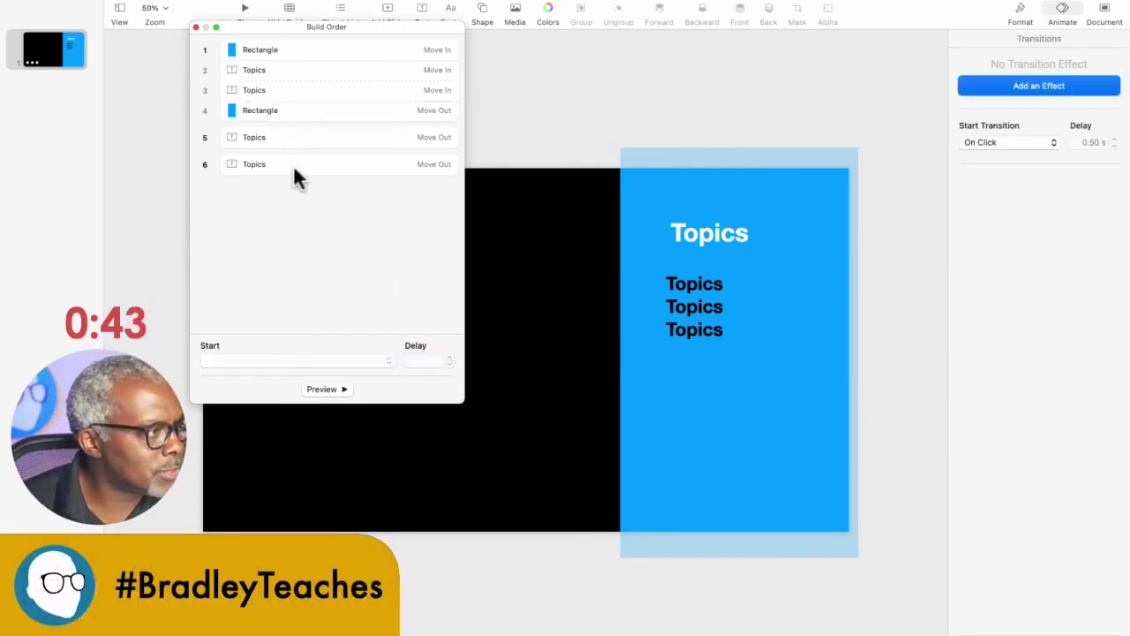
Set both Topics exit builds 5 and 6 to start With Build 4
click(285, 141)
click(244, 361)
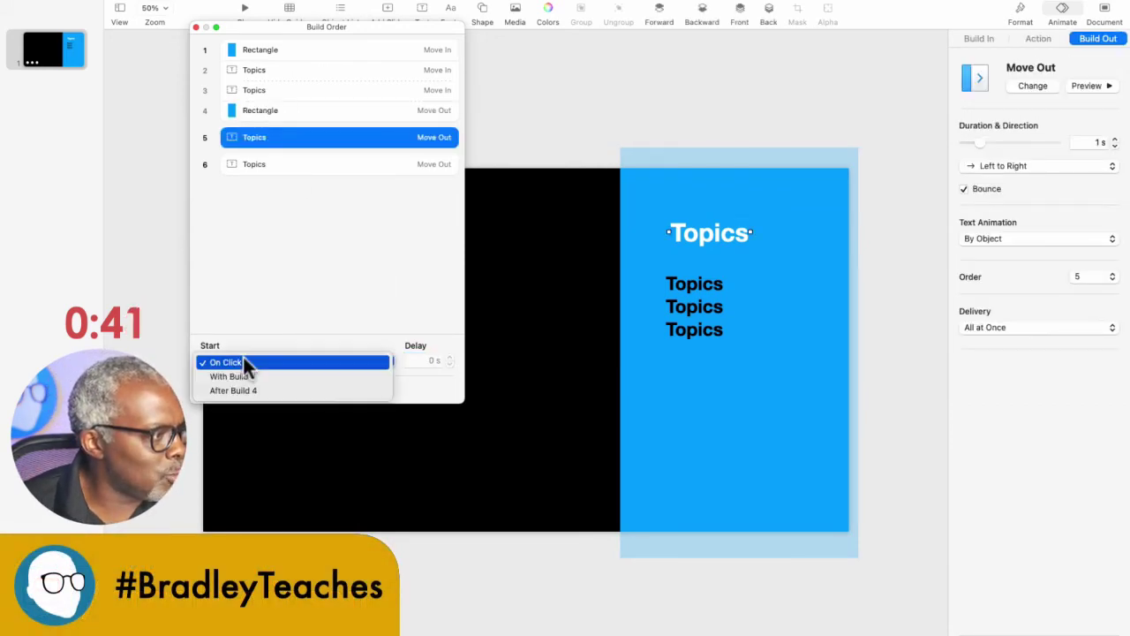
click(244, 372)
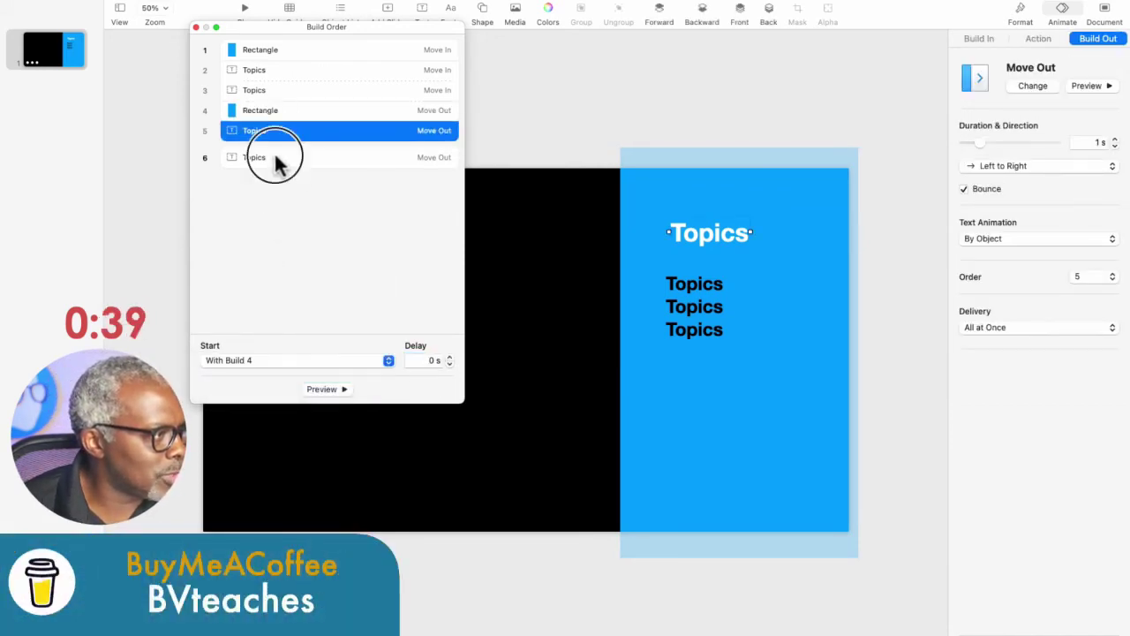
click(277, 157)
click(253, 360)
click(251, 376)
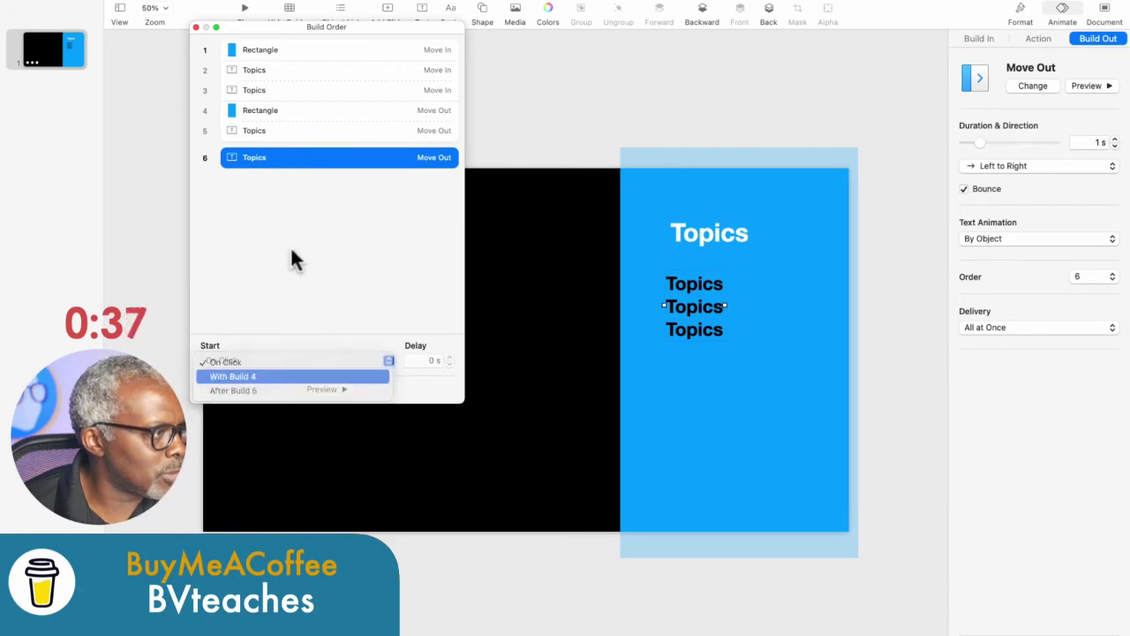
click(292, 237)
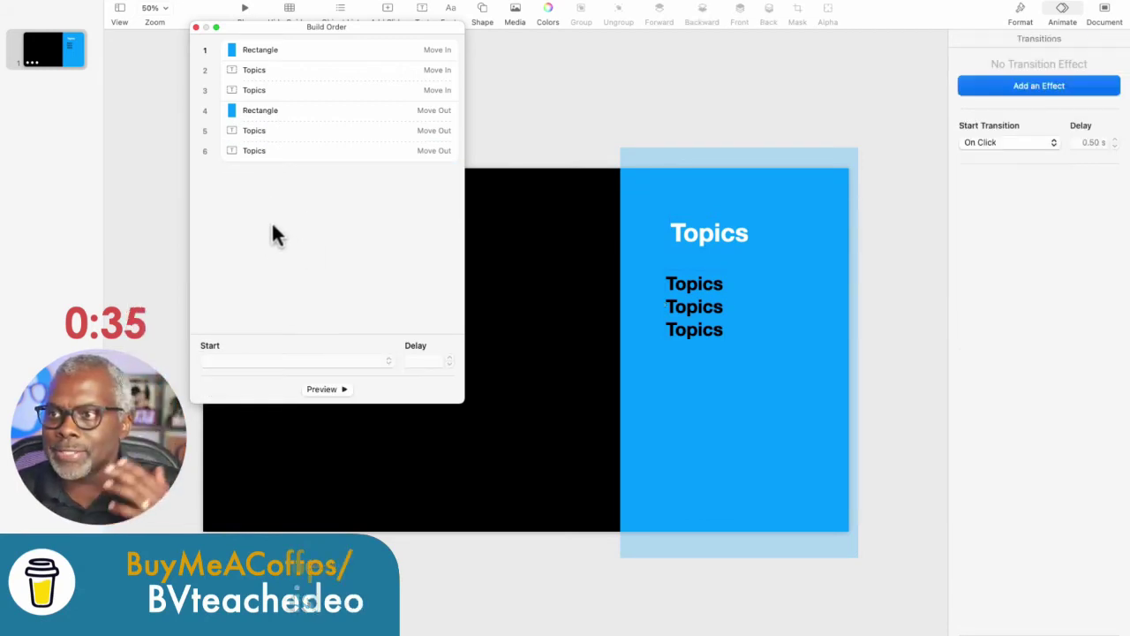
Export as a 1920×1080 transparent ProRes 4444 movie with 0 s timings, named 'debat'
click(88, 2)
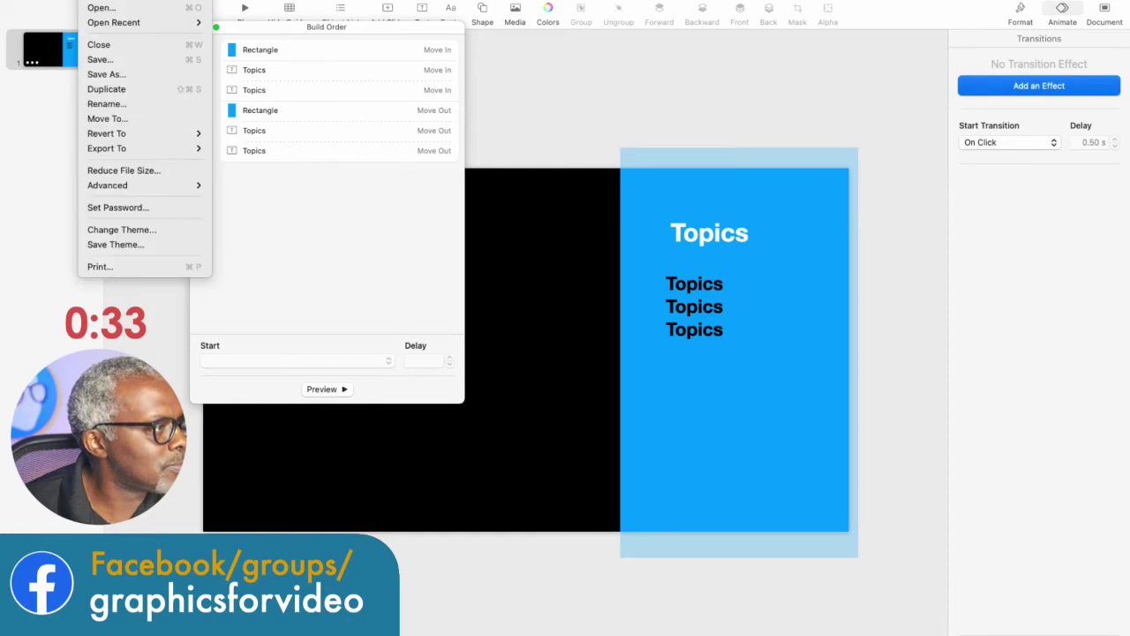
mouse_move(94, 145)
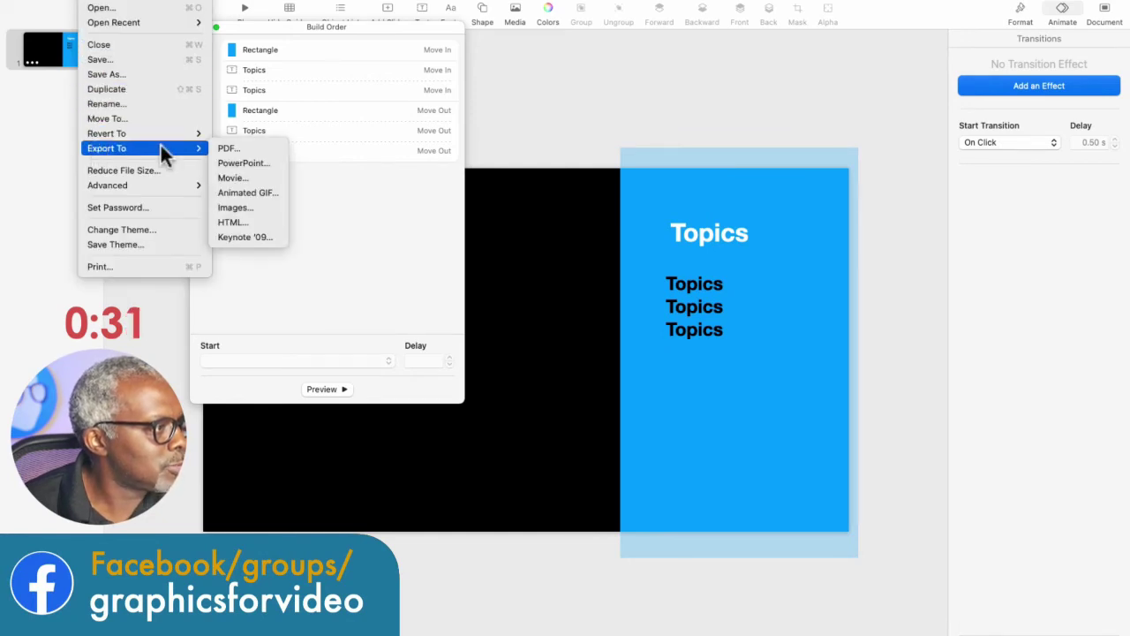
click(229, 177)
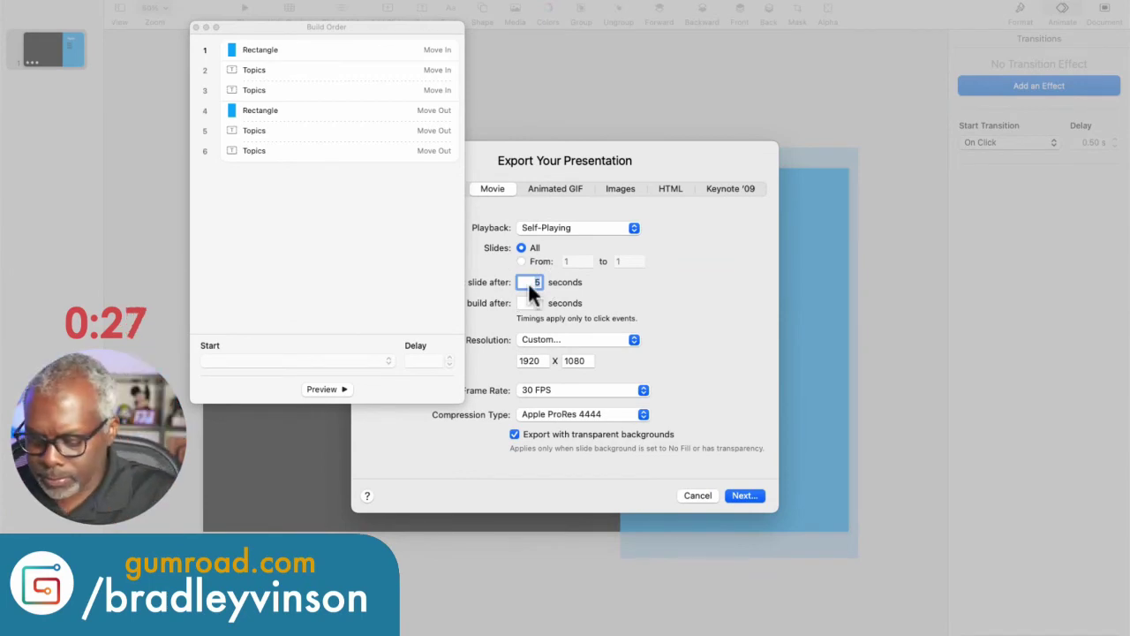
text(0)
click(530, 303)
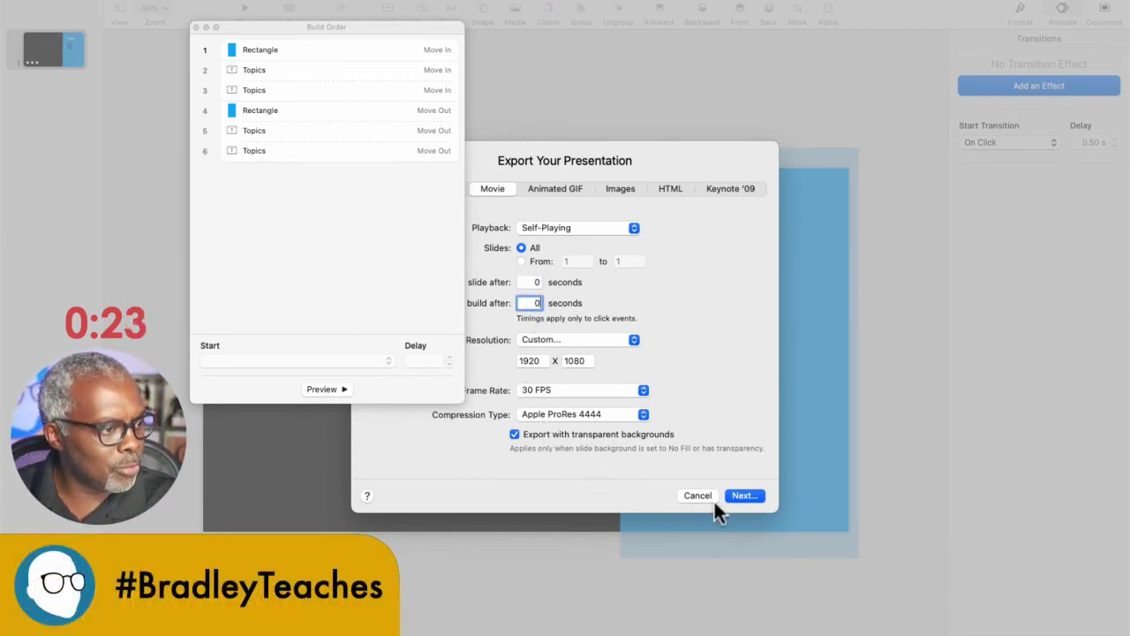
click(742, 495)
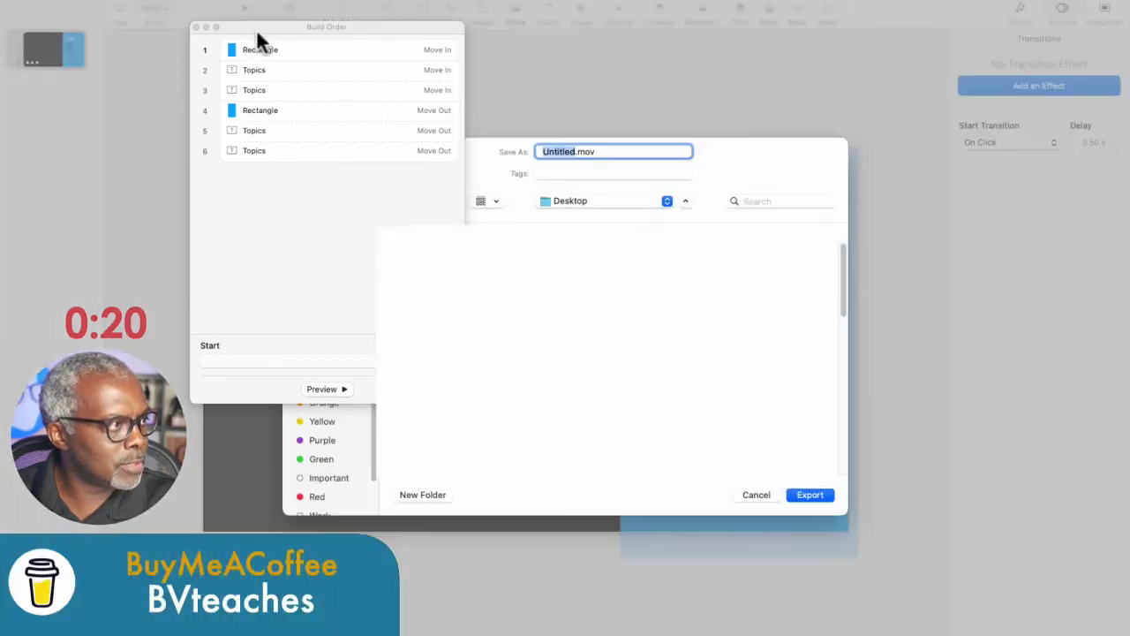
drag(258, 28, 55, 260)
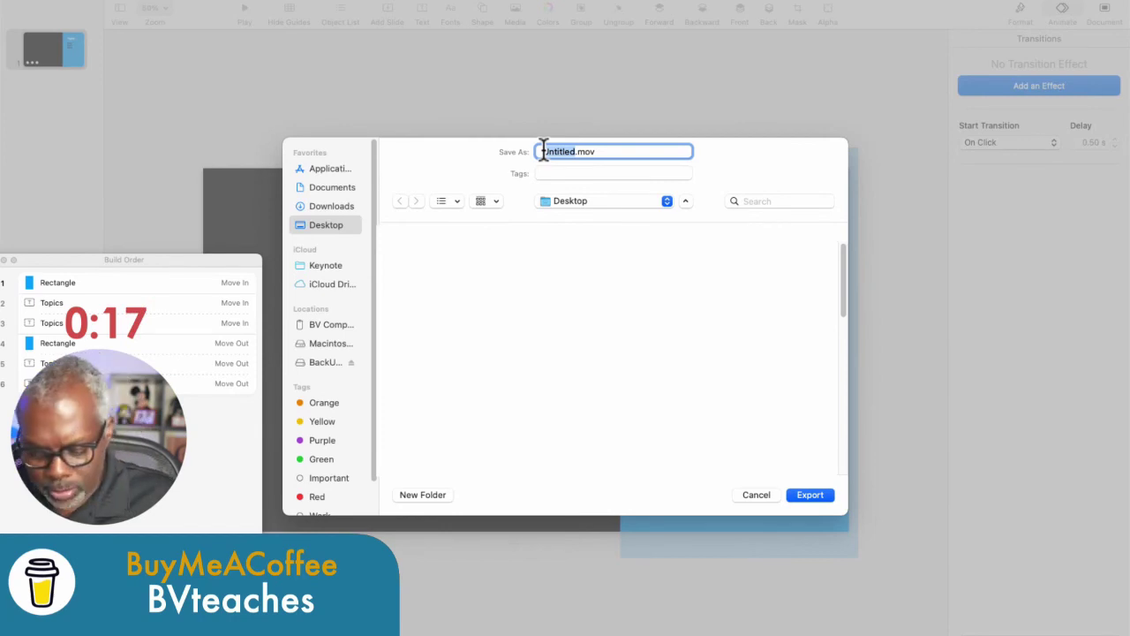
text(debat)
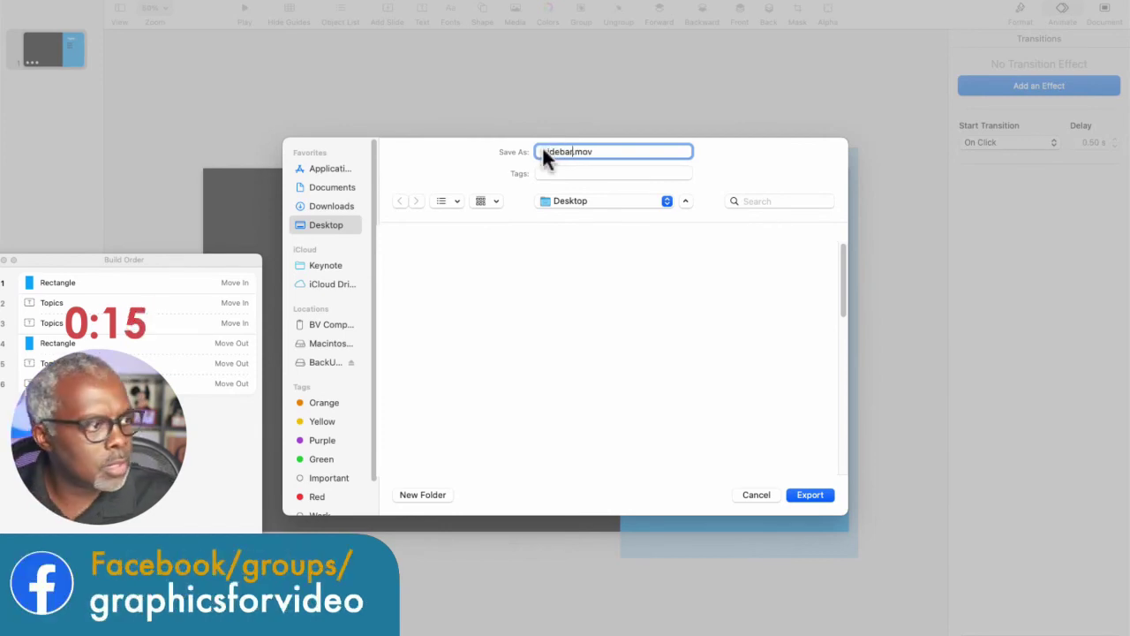
click(797, 500)
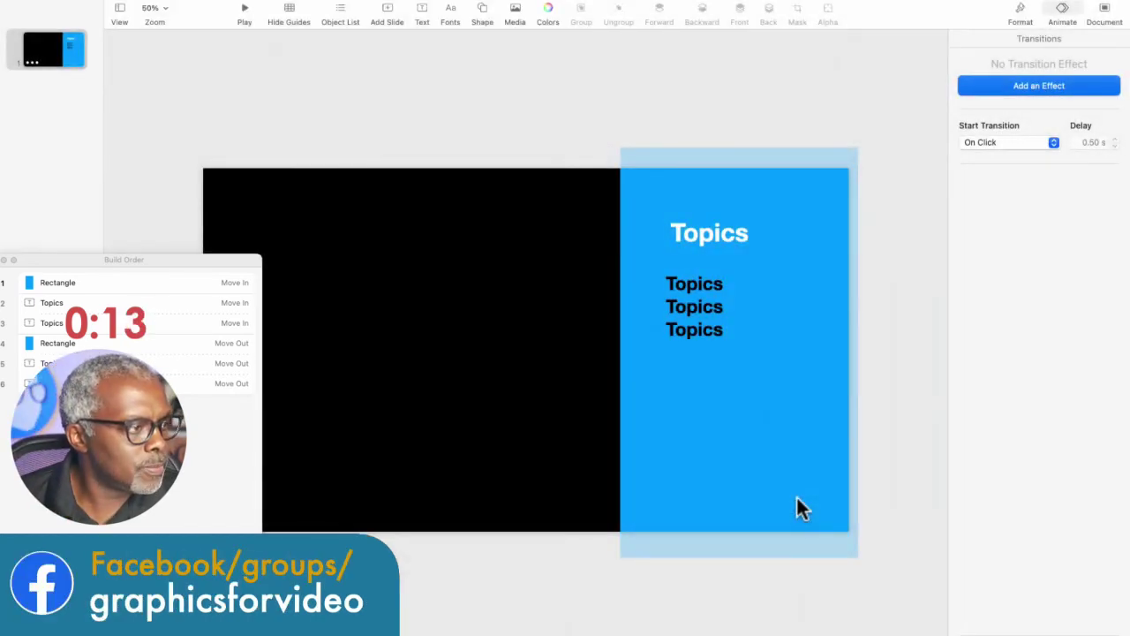